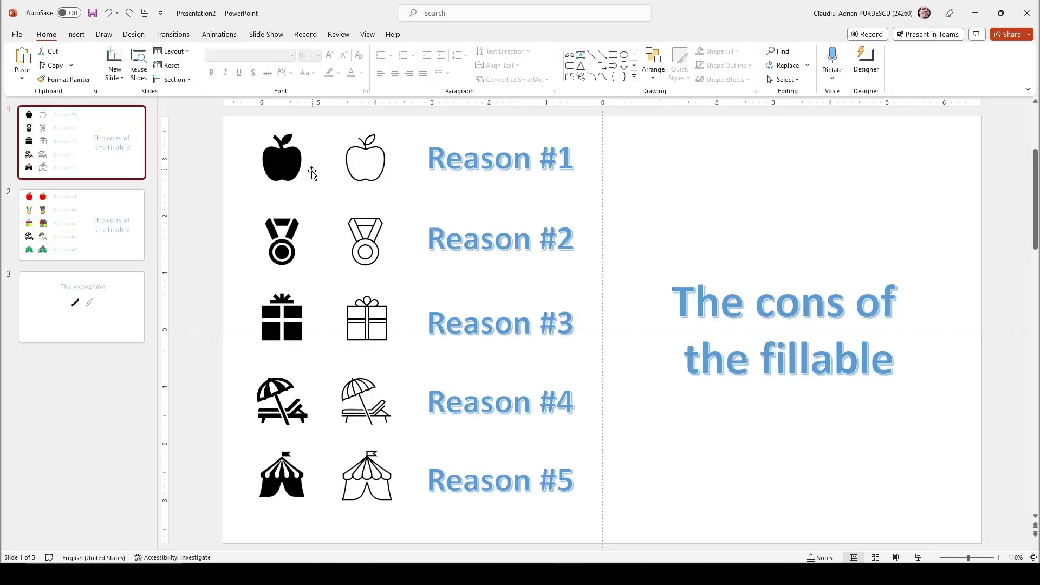
# Compare slide 1's black and outline icons with slide 2's coloured icons.
pyautogui.click(120, 224)
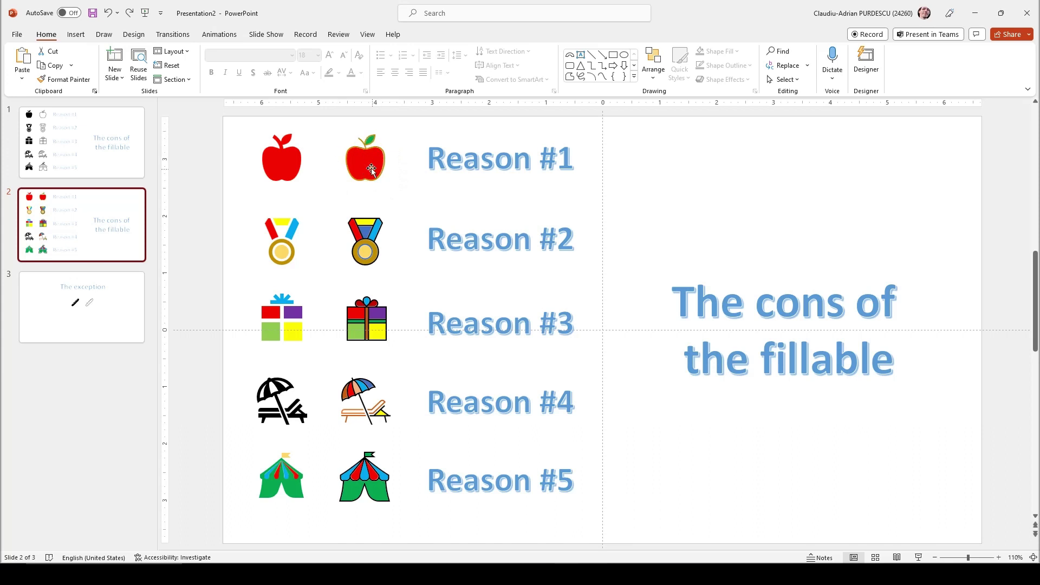
pyautogui.press('Up')
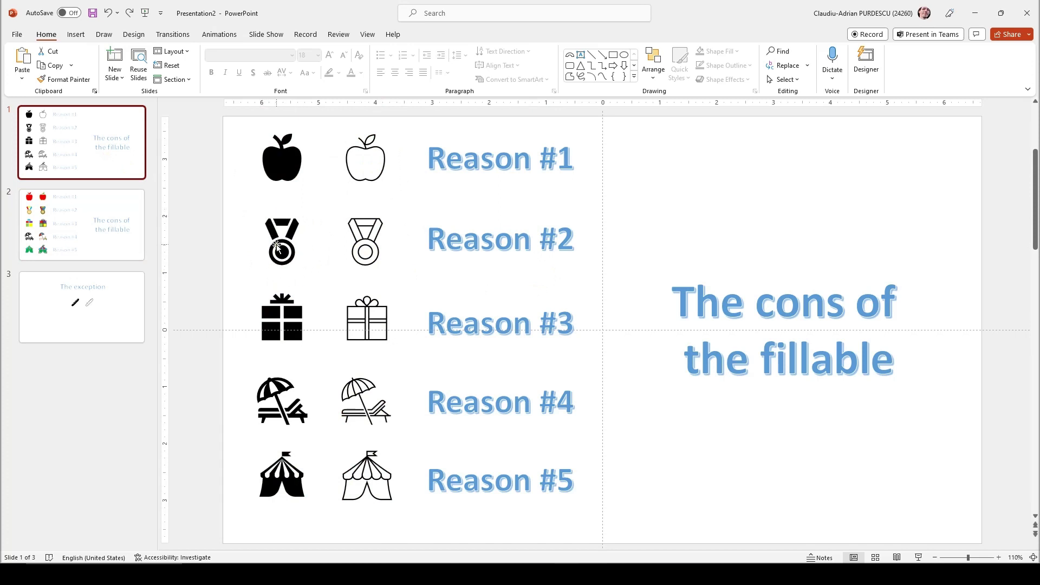
pyautogui.click(123, 222)
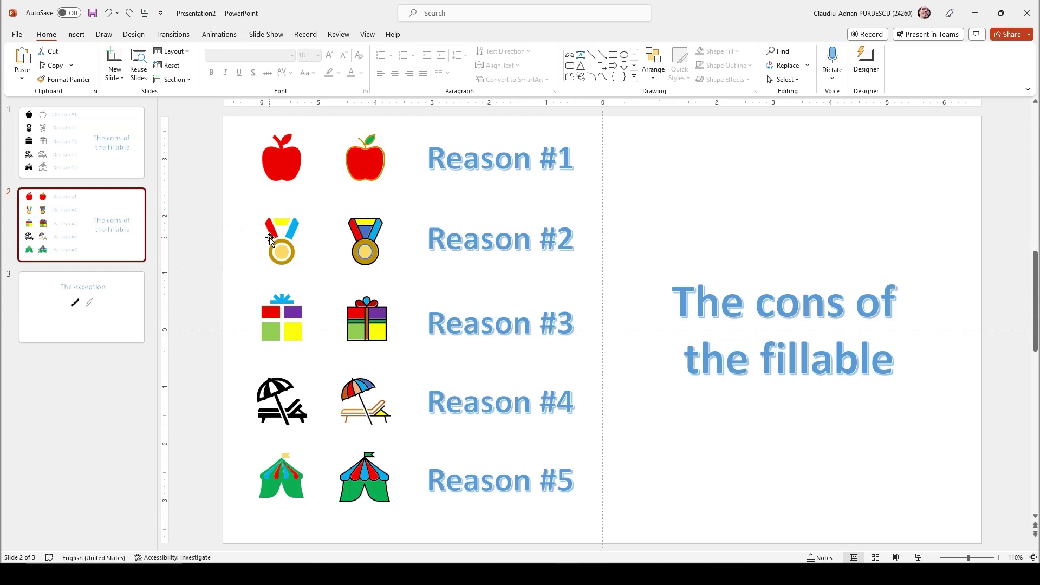
pyautogui.click(106, 145)
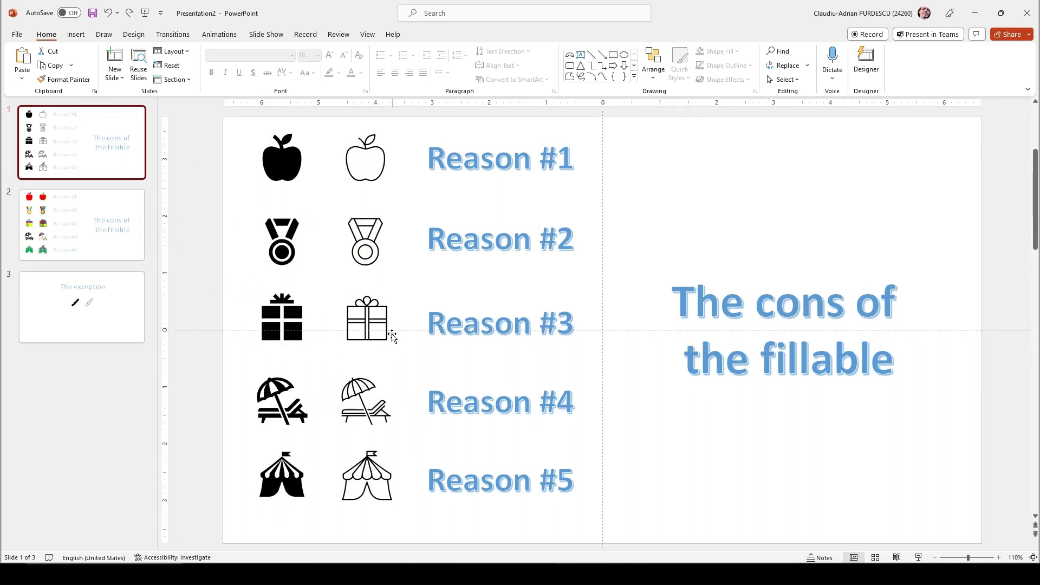
pyautogui.click(106, 227)
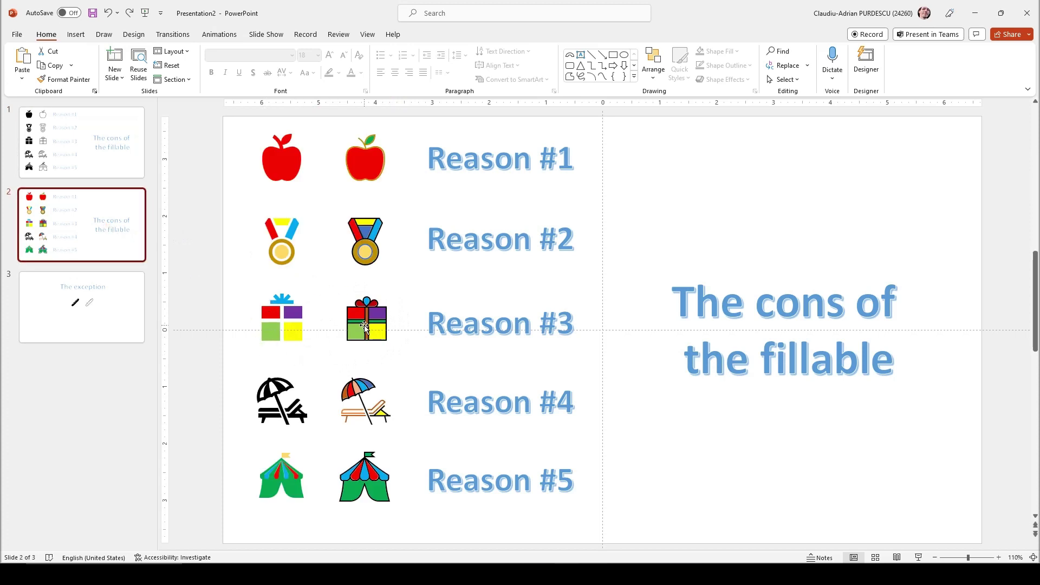
pyautogui.click(102, 140)
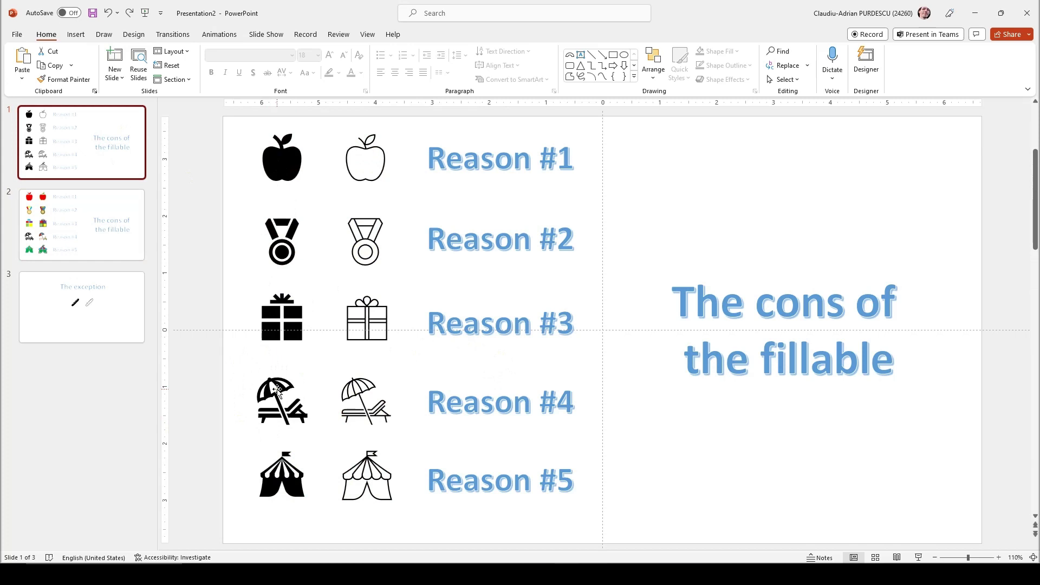
# On slide 2, check the beach umbrella icon's options without changing anything.
pyautogui.click(108, 223)
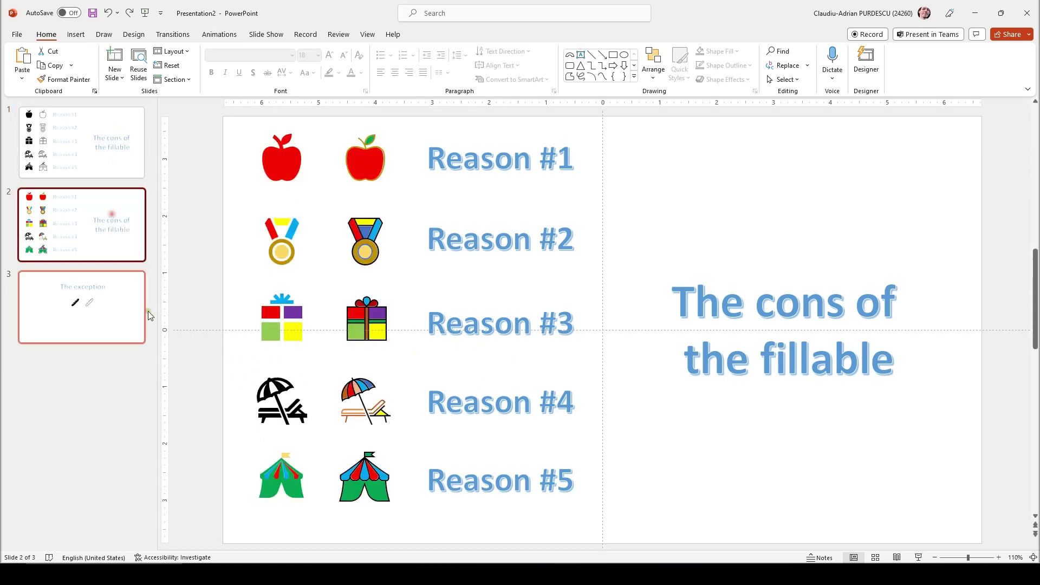
pyautogui.click(276, 395)
pyautogui.rightClick(277, 390)
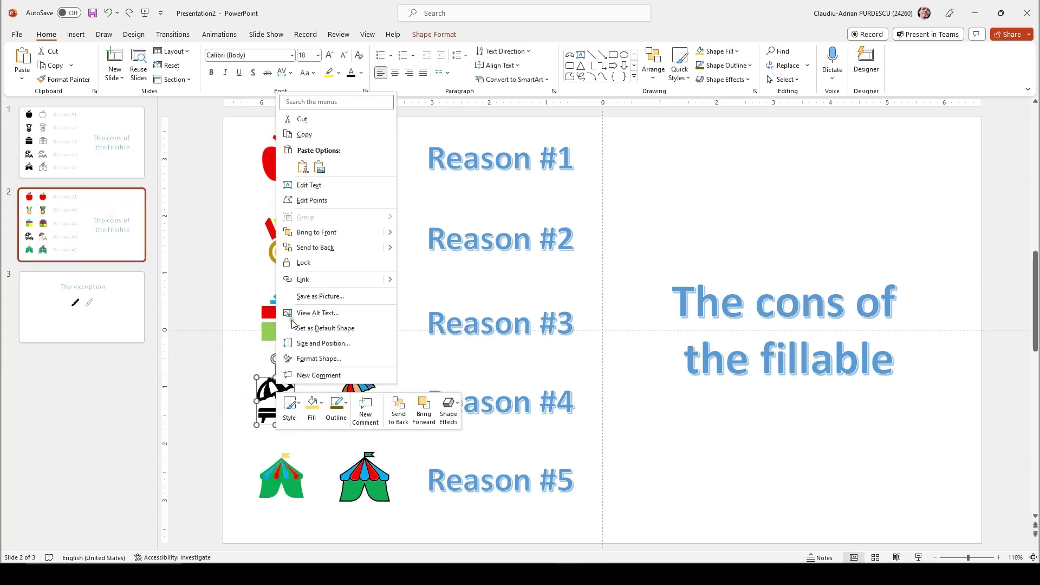
pyautogui.click(237, 351)
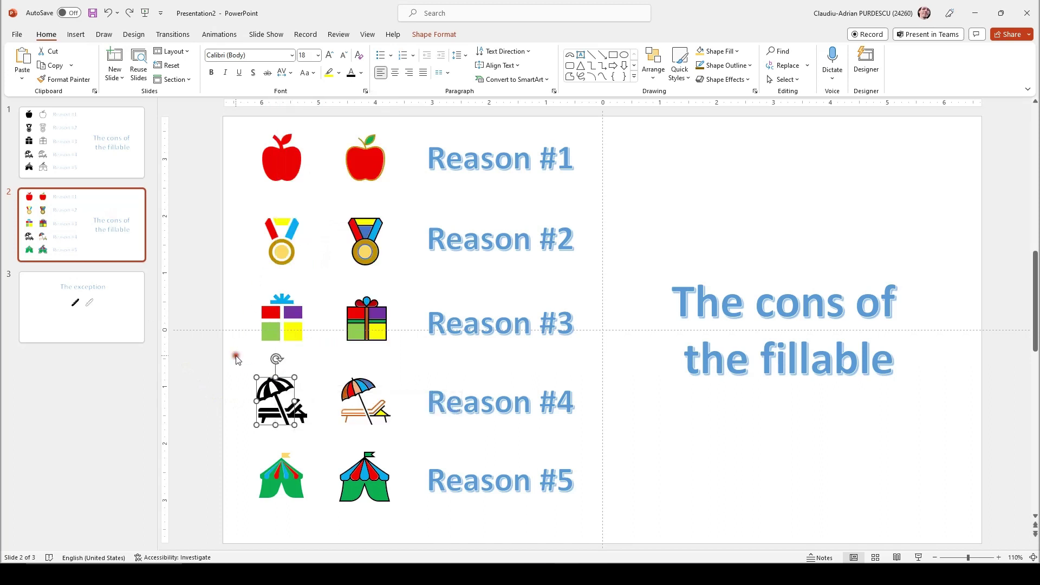
pyautogui.click(237, 350)
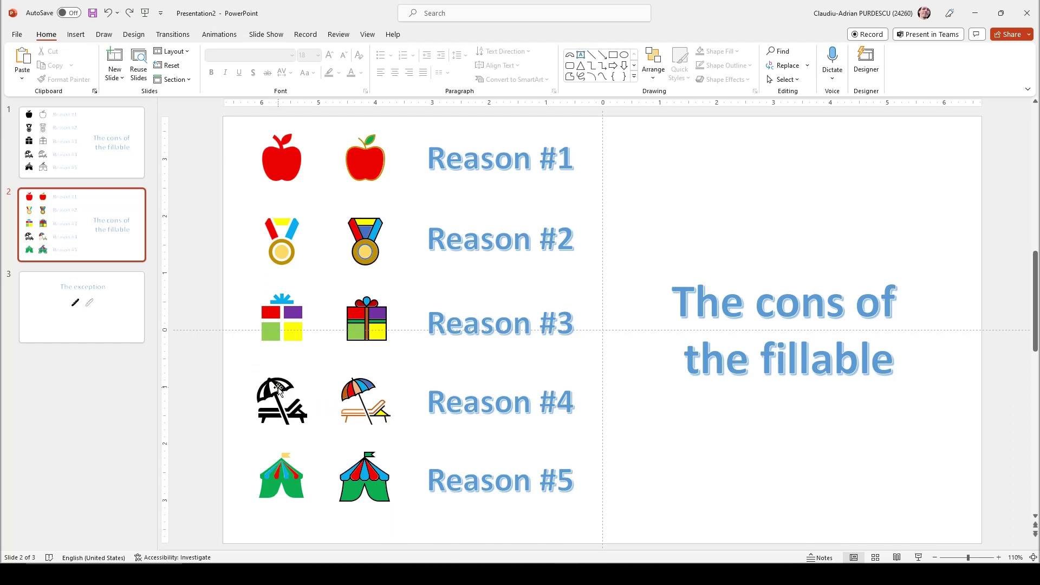
# Look back through slides 1 and 2, then go to slide 3, The exception.
pyautogui.press('pageup')
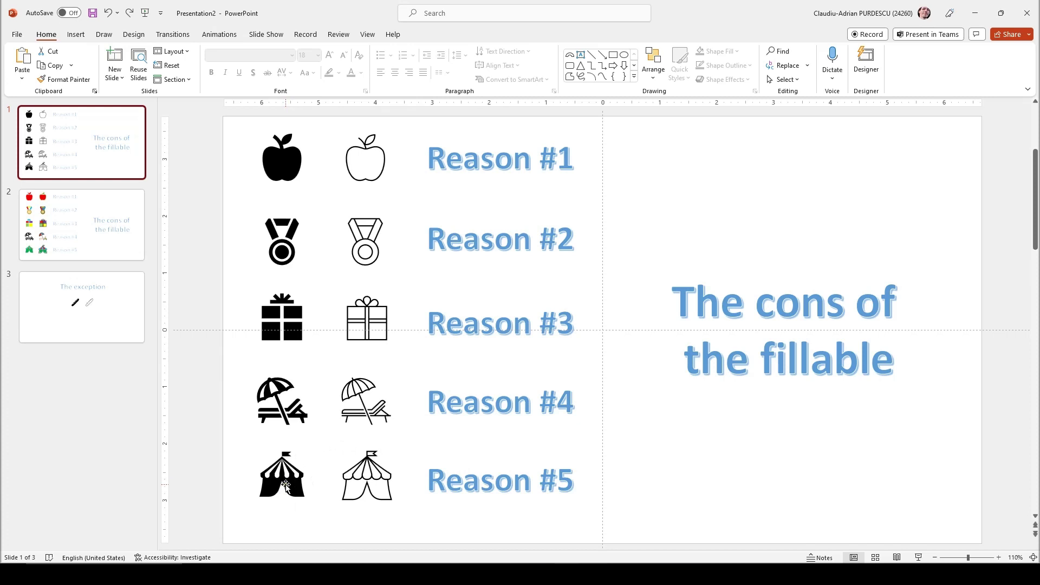
pyautogui.click(131, 230)
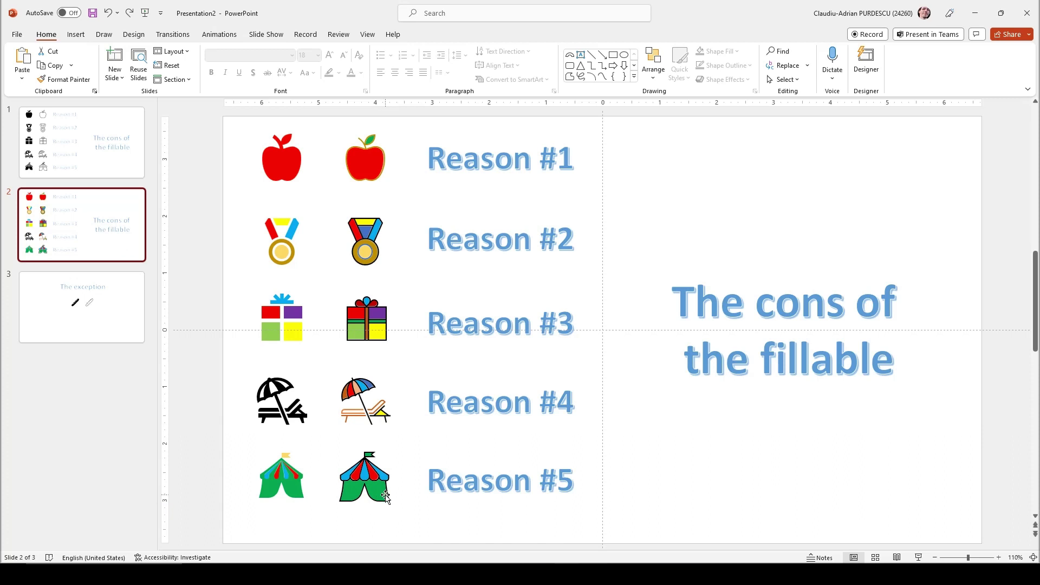
pyautogui.click(130, 307)
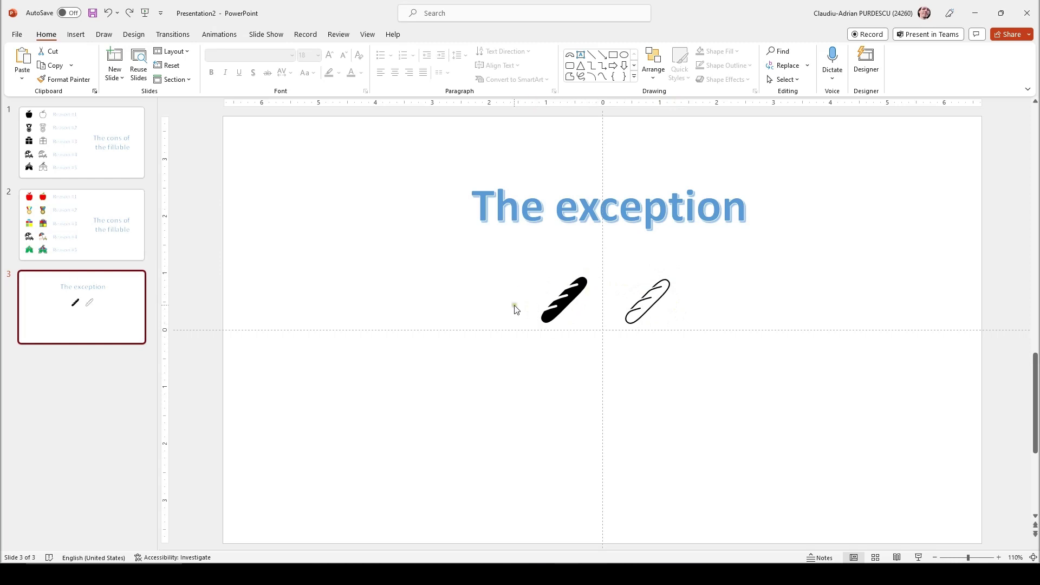
# Fill the filled baguette icon on slide 3 with yellow.
pyautogui.click(569, 298)
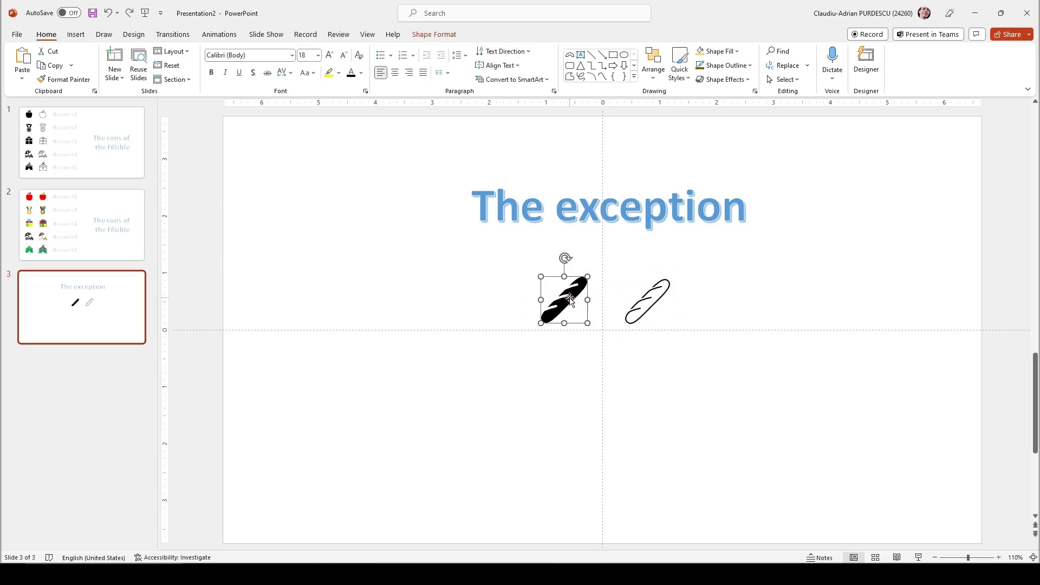
pyautogui.click(436, 34)
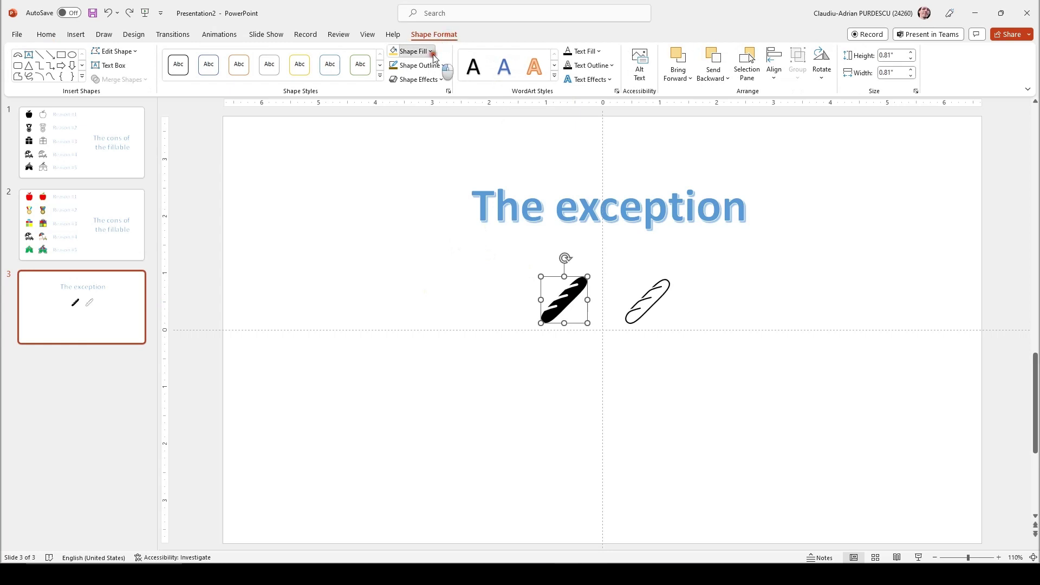
pyautogui.click(433, 52)
pyautogui.click(456, 106)
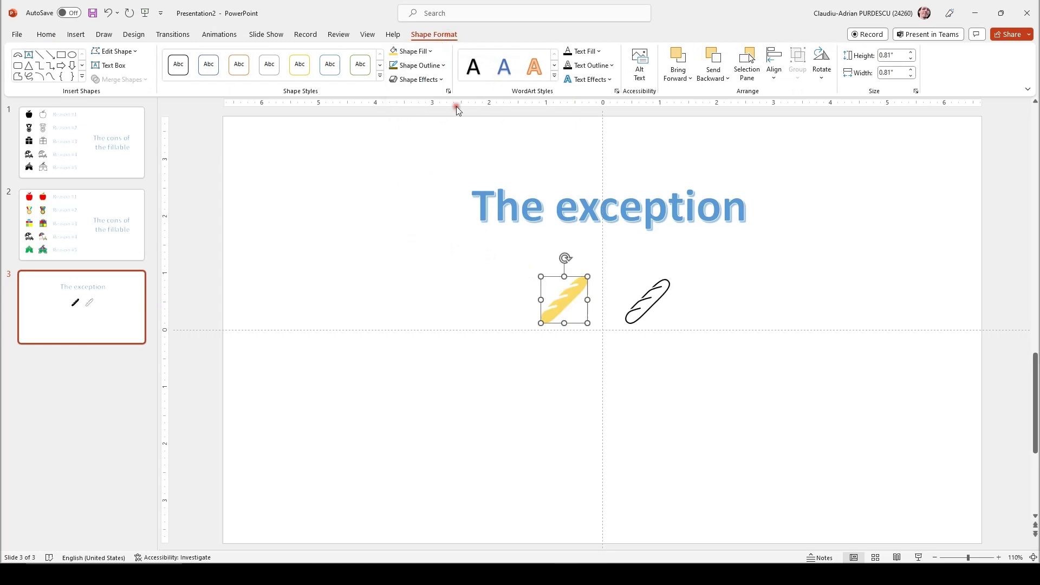
# Give the baguette a gold outline with 1 pt weight.
pyautogui.click(433, 66)
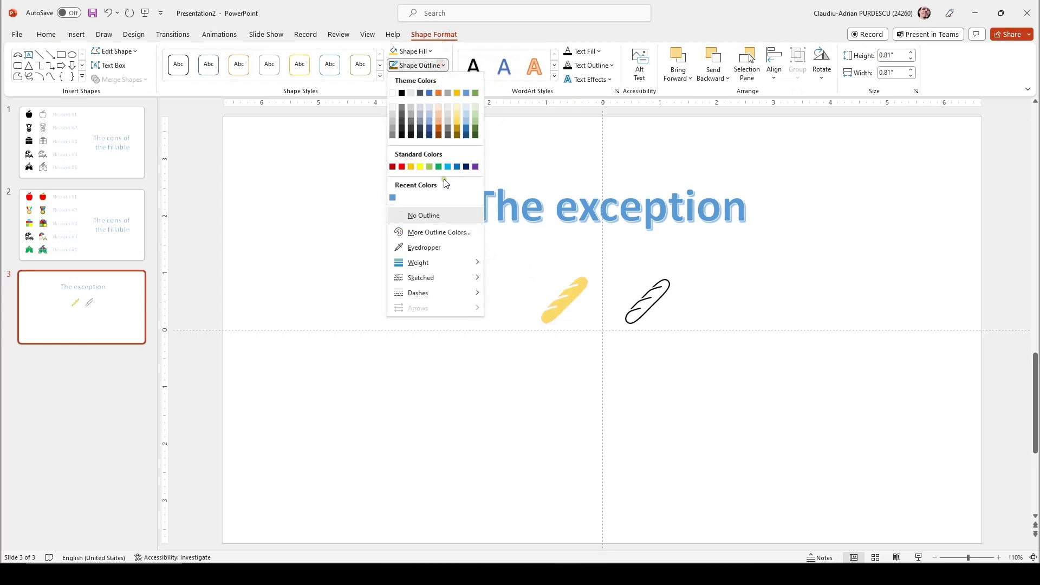
pyautogui.click(456, 130)
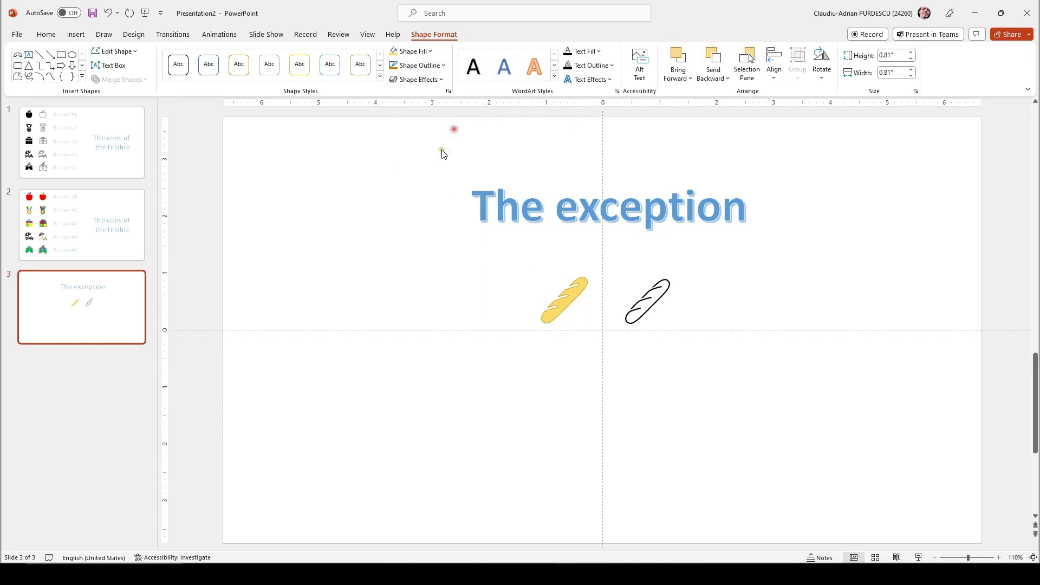
pyautogui.click(442, 66)
pyautogui.moveTo(447, 265)
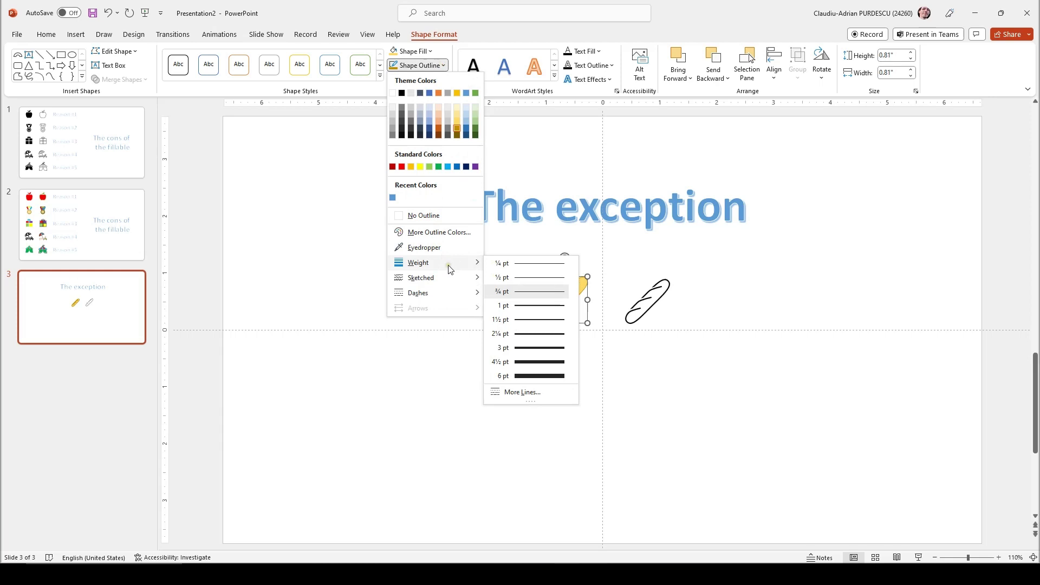
pyautogui.click(525, 305)
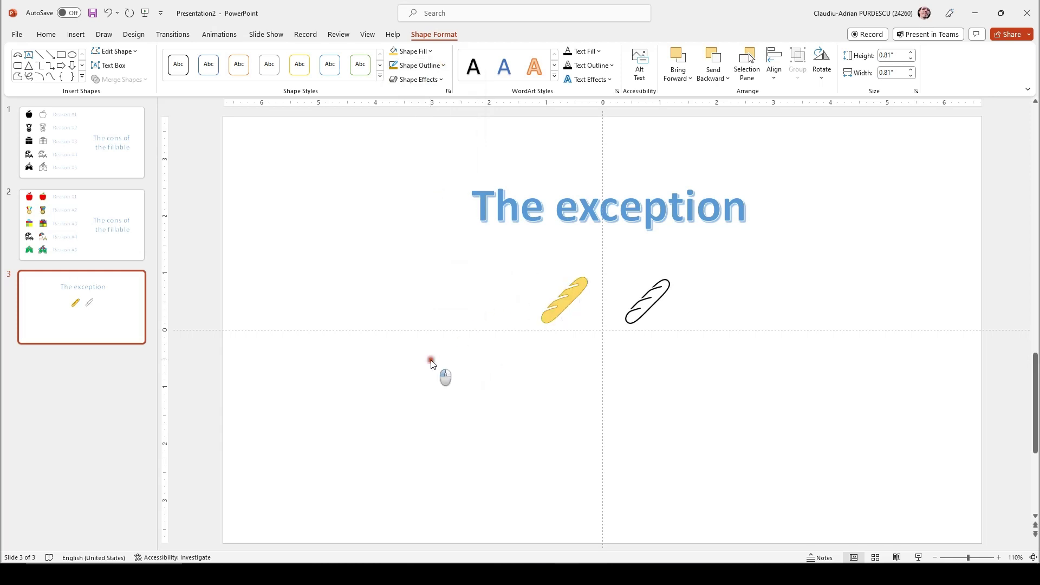
pyautogui.click(433, 364)
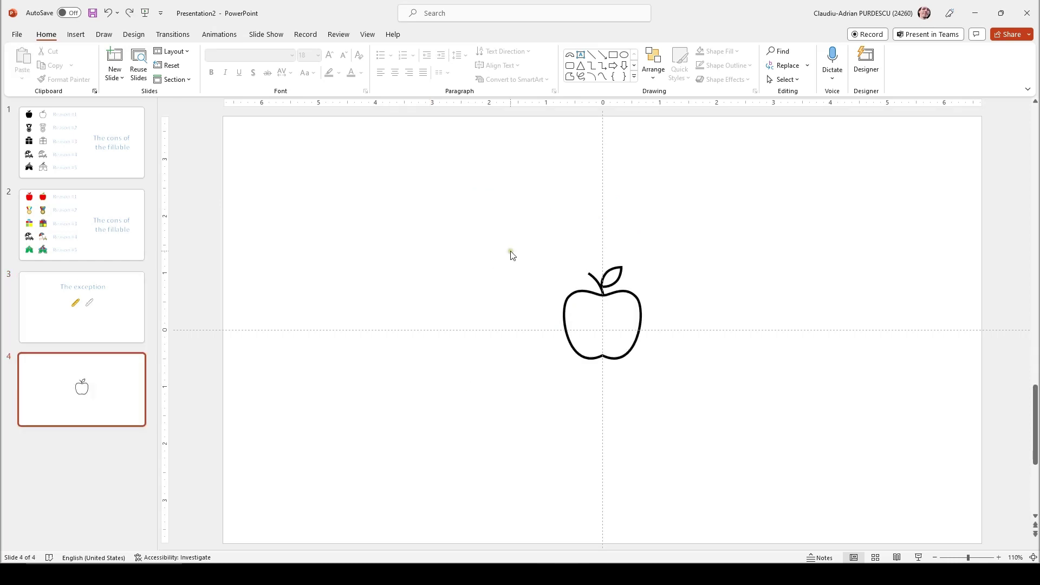
# Fill the outline apple icon on slide 4 with red.
pyautogui.click(618, 292)
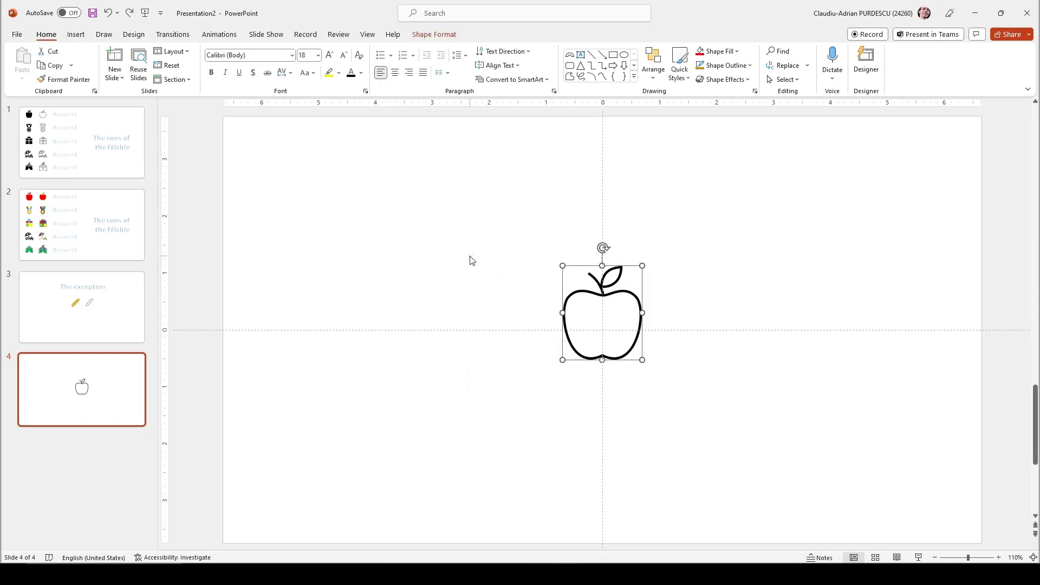
pyautogui.click(436, 35)
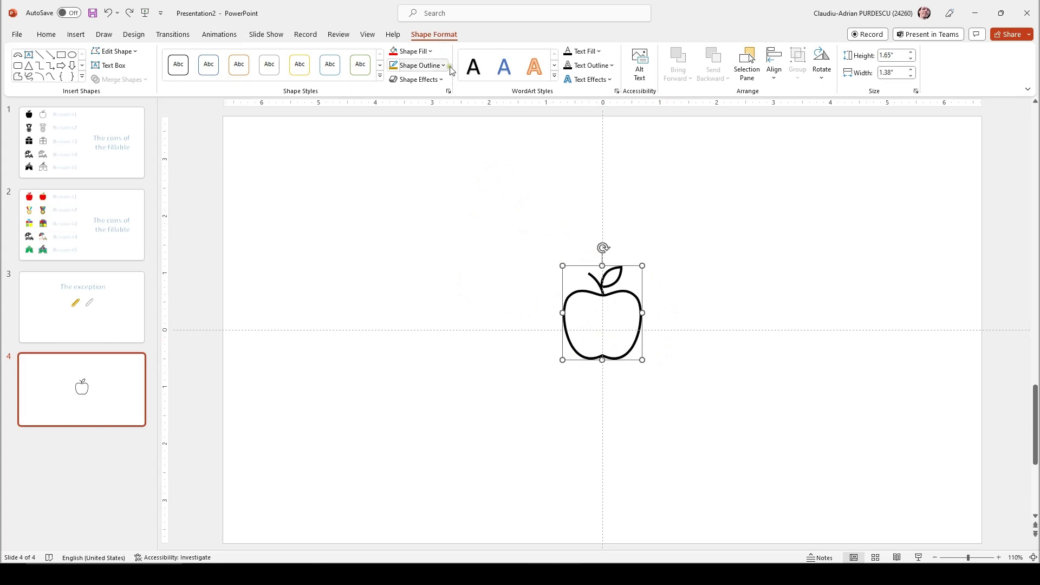
pyautogui.click(432, 52)
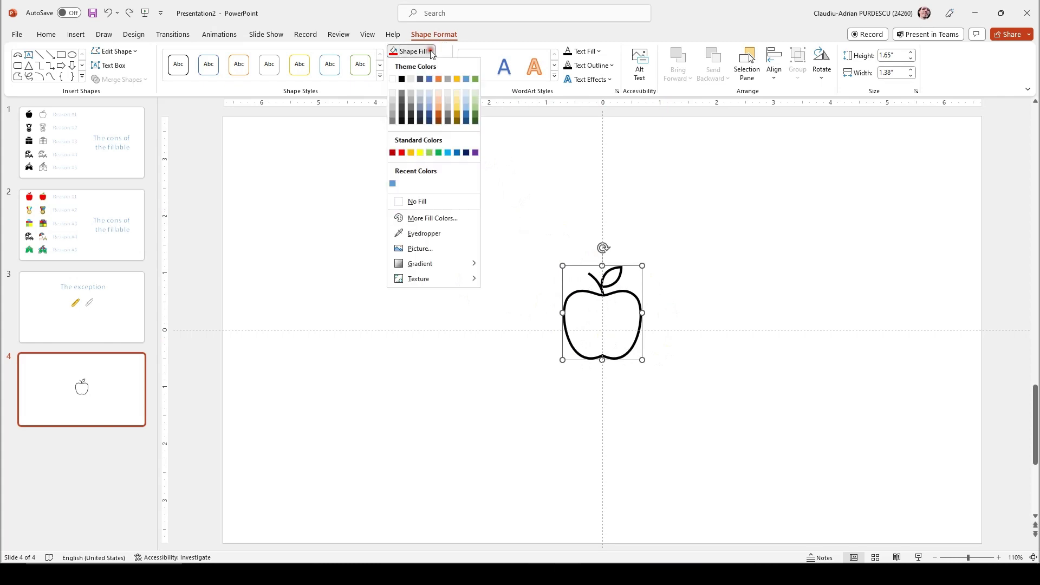
pyautogui.click(402, 154)
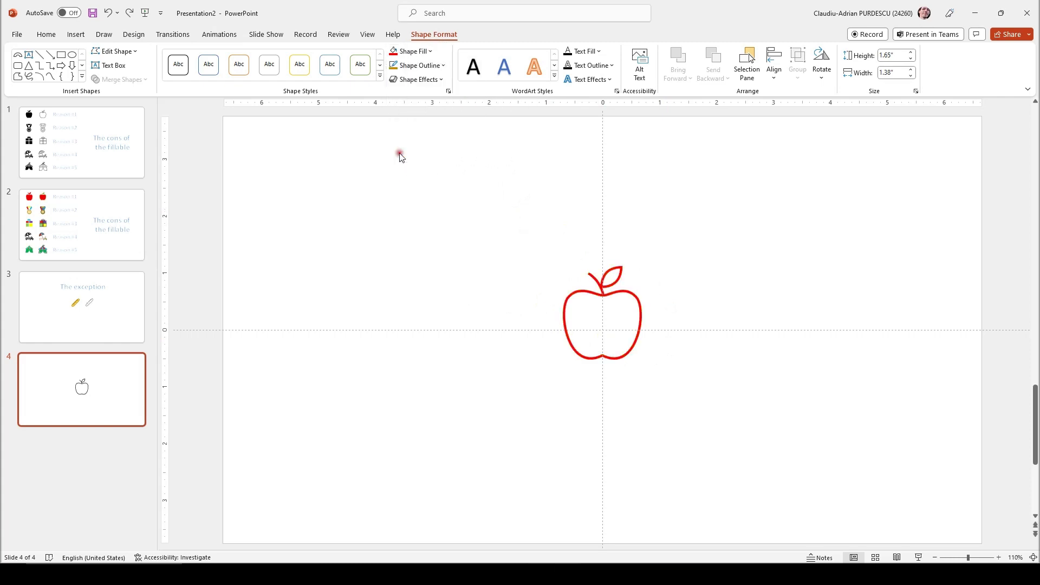
pyautogui.click(488, 278)
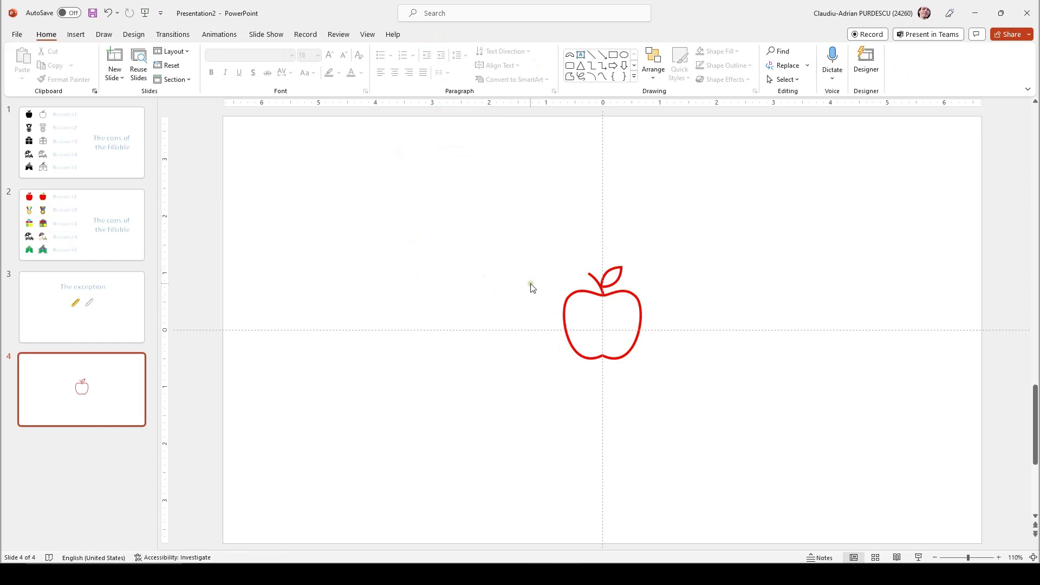
pyautogui.click(618, 285)
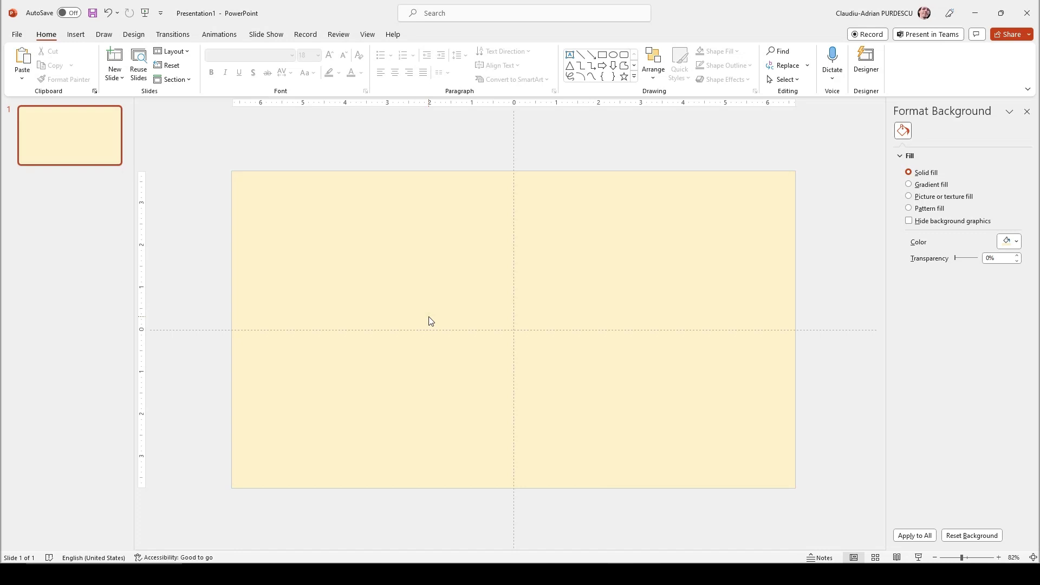
# Insert the Holidays beach umbrella and lounger icon and move it right of centre.
pyautogui.click(77, 34)
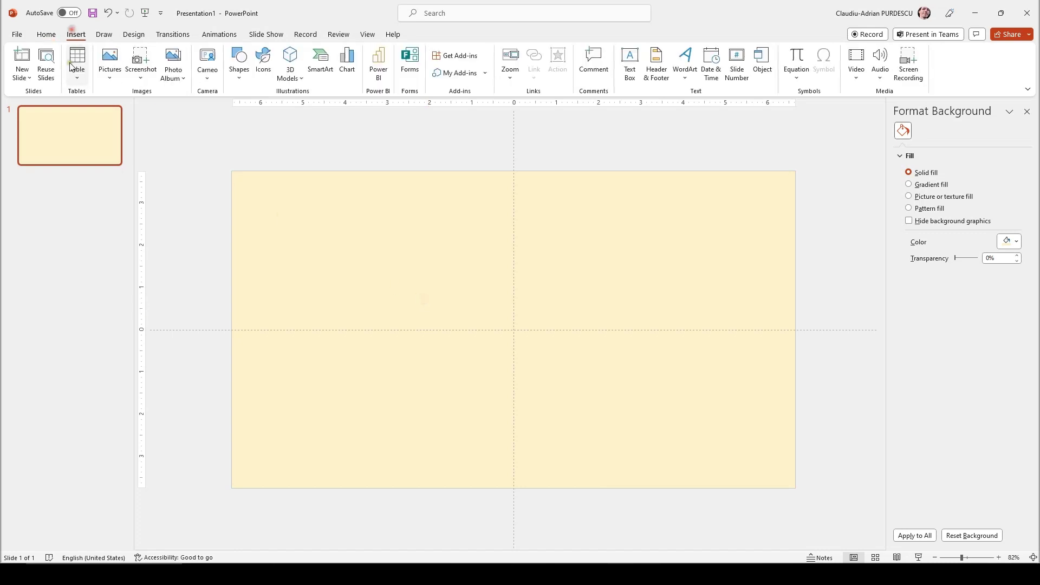
pyautogui.click(264, 63)
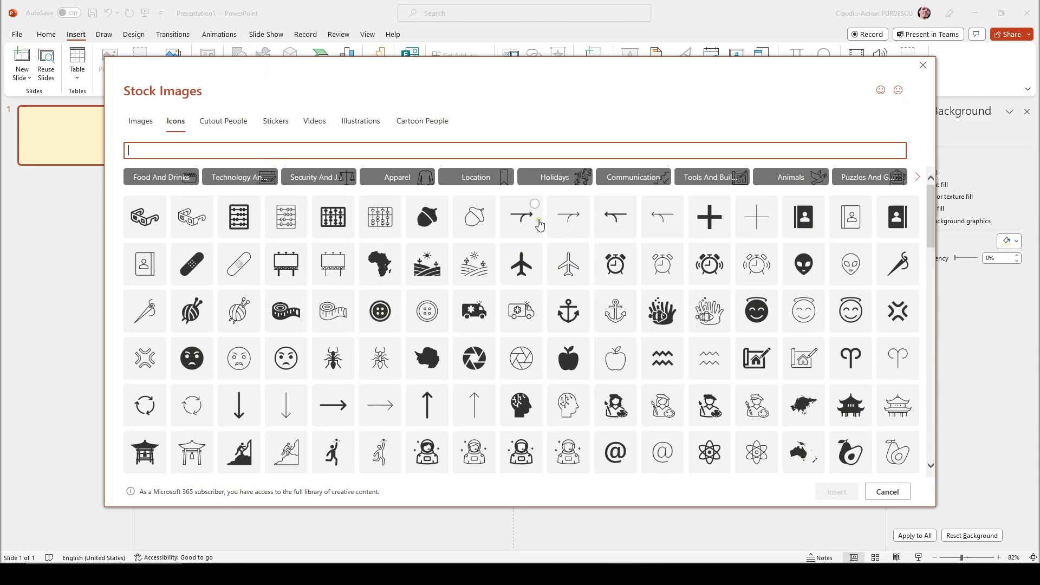
pyautogui.click(555, 178)
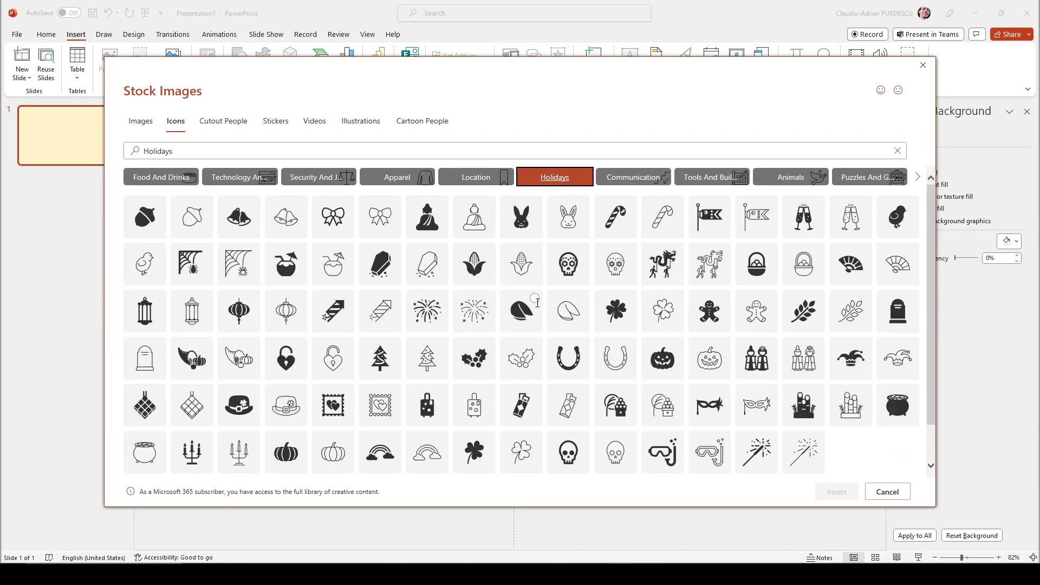
pyautogui.scroll(-3, 534, 306)
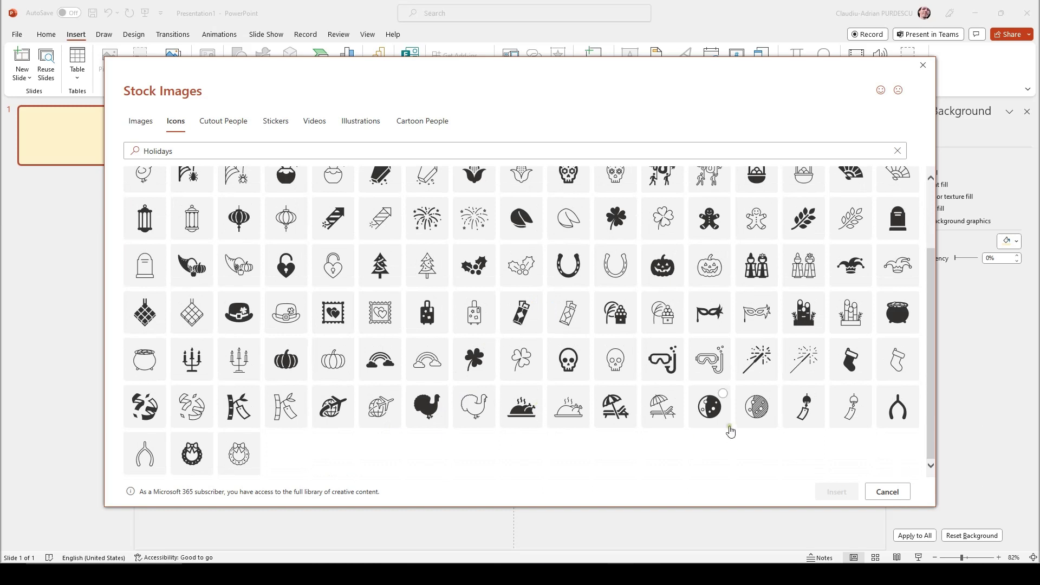
pyautogui.click(675, 394)
pyautogui.click(837, 492)
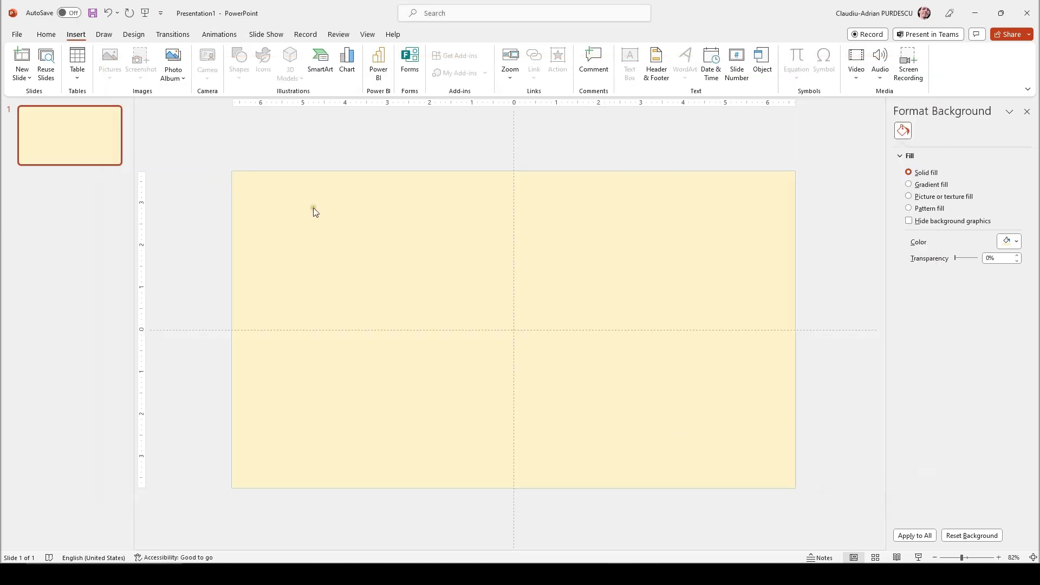
pyautogui.moveTo(501, 325); pyautogui.dragTo(622, 286)
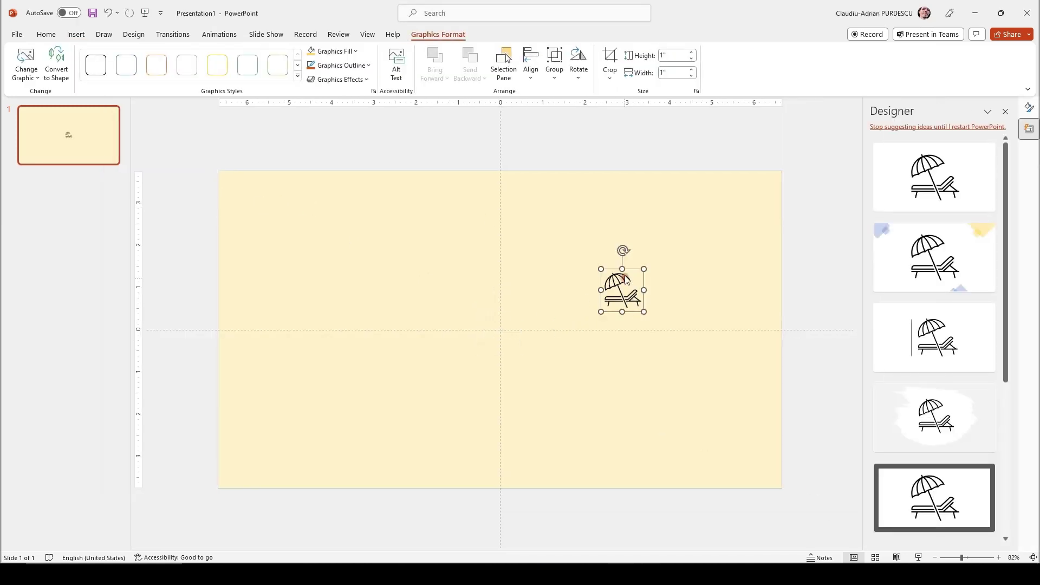
# Insert the menorah icon from the Celebration category at the slide centre.
pyautogui.click(75, 35)
pyautogui.click(263, 60)
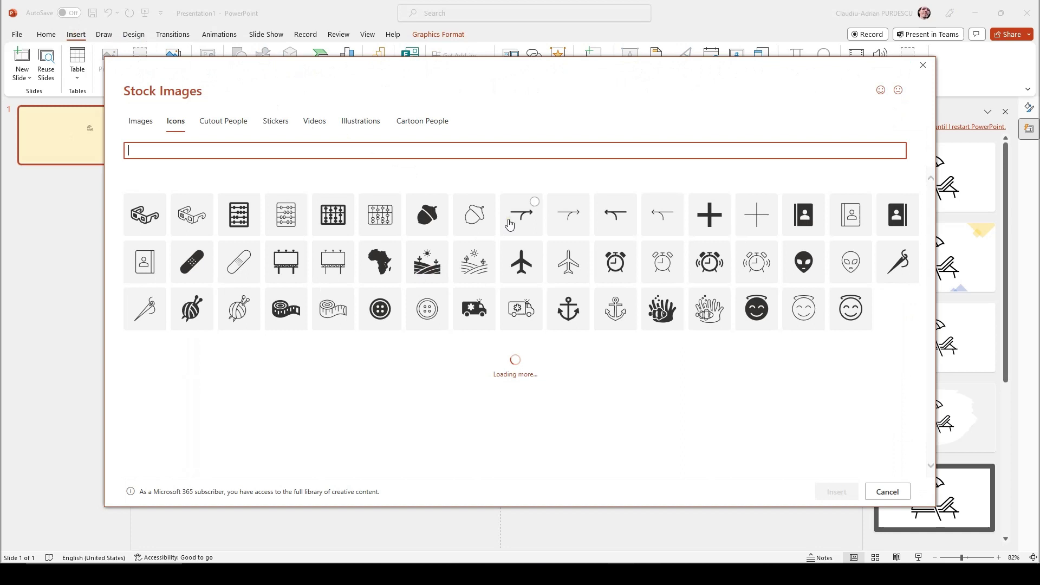
pyautogui.click(417, 177)
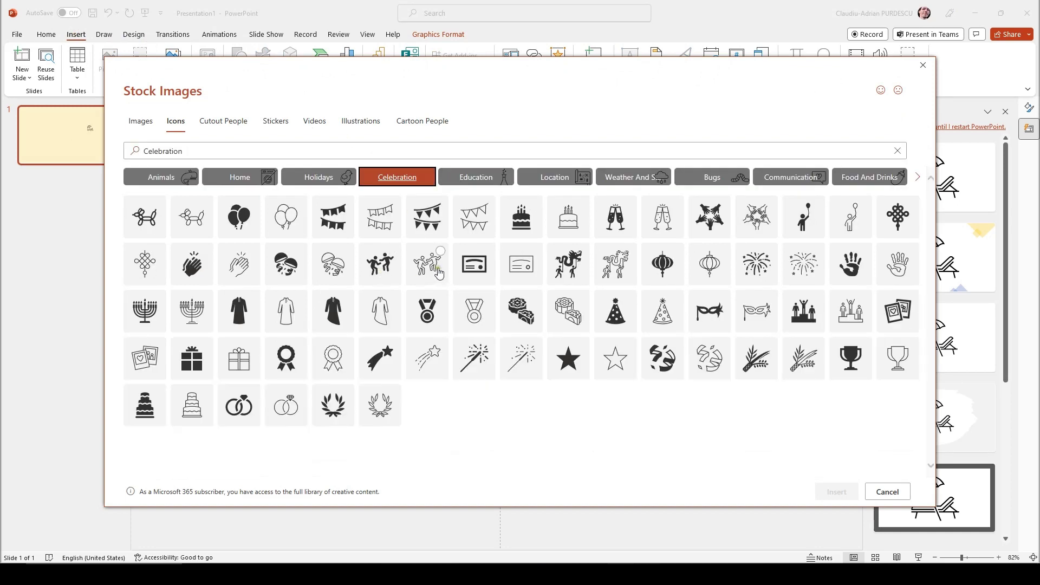
pyautogui.click(205, 308)
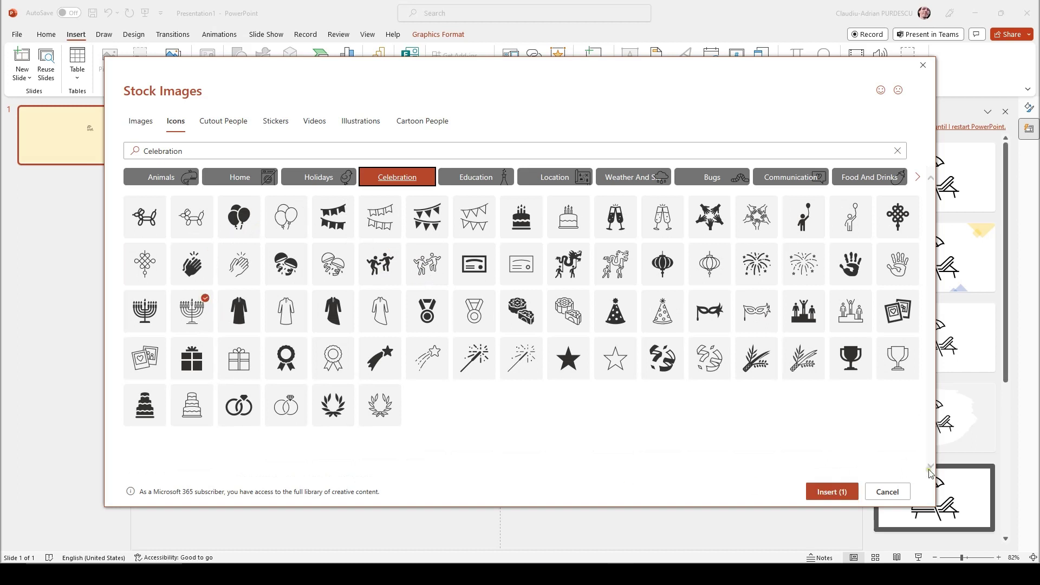
pyautogui.click(826, 493)
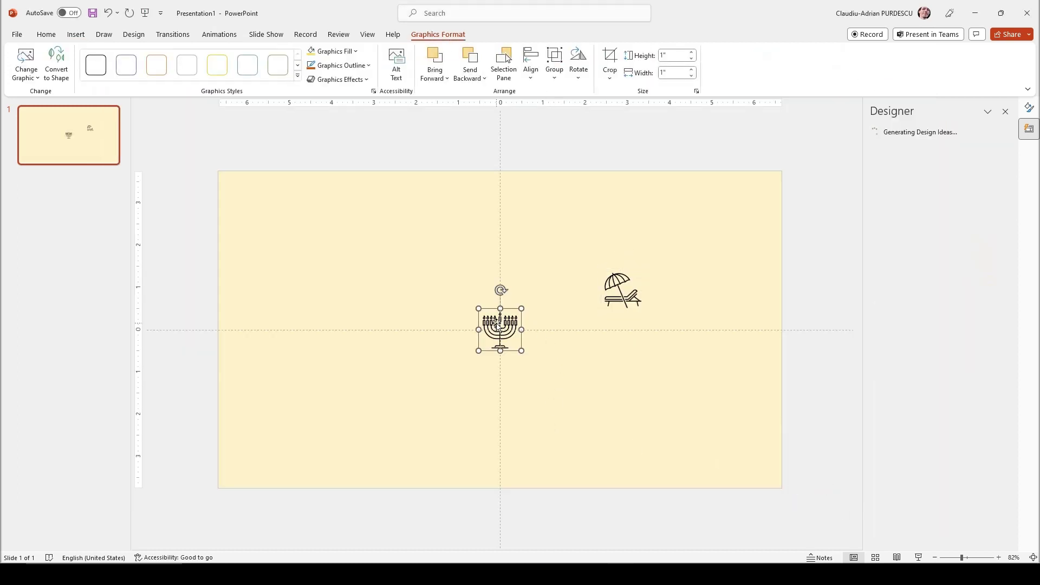
# Move the menorah left of centre and convert both icons to editable shapes.
pyautogui.moveTo(497, 325); pyautogui.dragTo(413, 286)
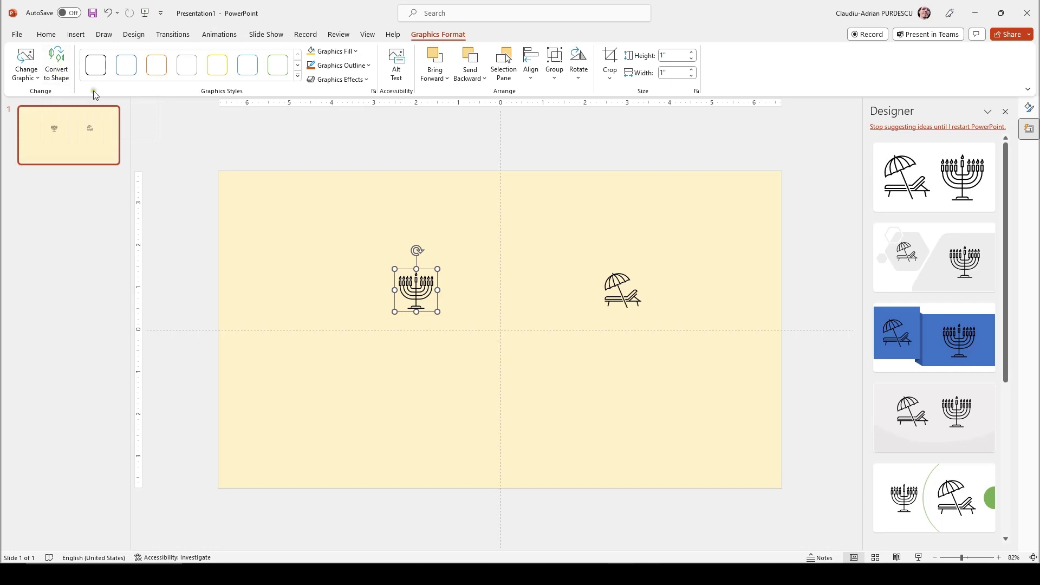
pyautogui.rightClick(420, 292)
pyautogui.click(504, 107)
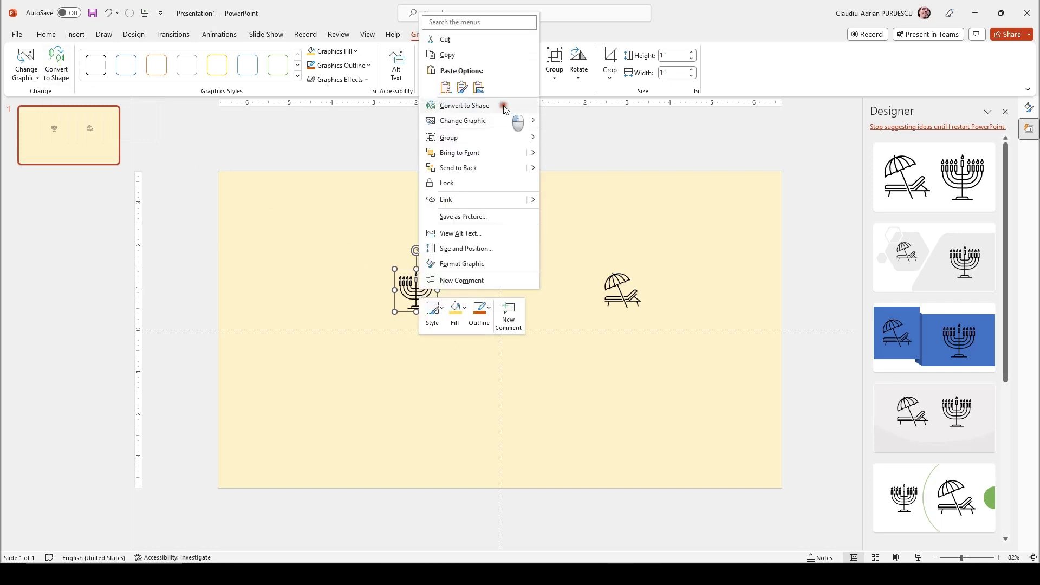
pyautogui.rightClick(634, 287)
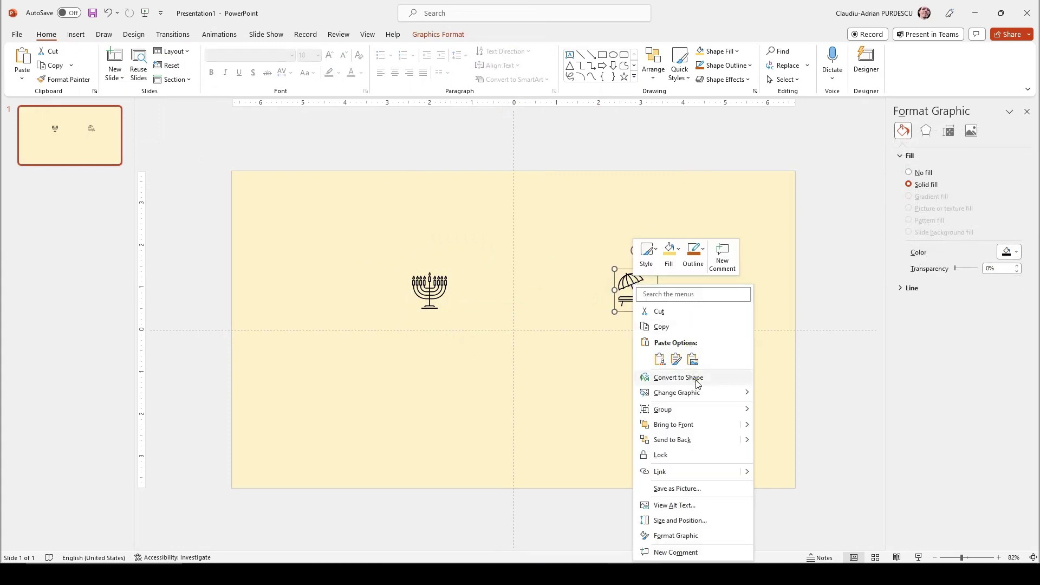
pyautogui.click(699, 379)
# Enlarge the menorah and beach-chair shapes, placing them left and right of centre.
pyautogui.click(428, 291)
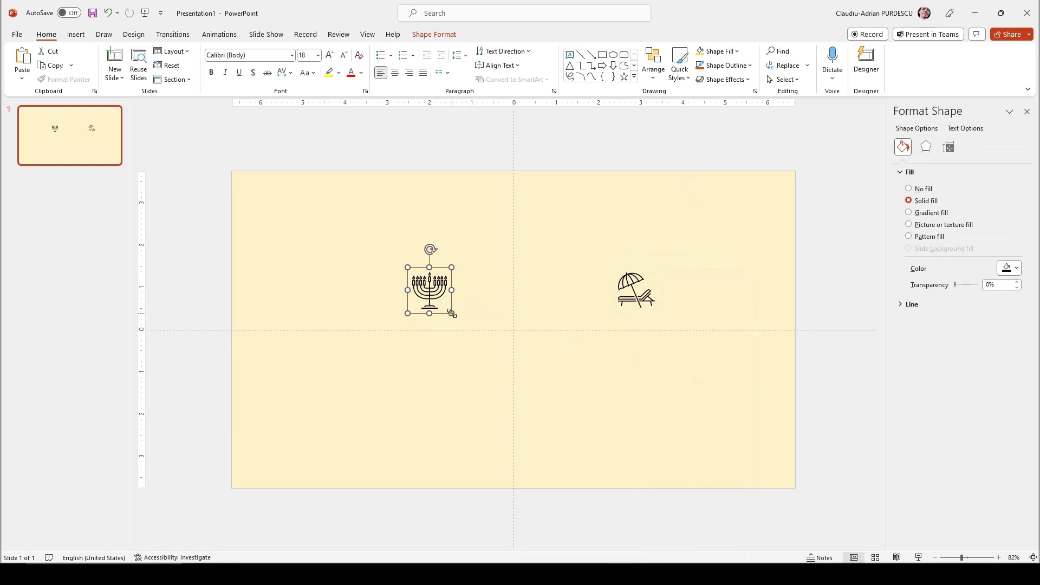
pyautogui.moveTo(452, 313); pyautogui.dragTo(492, 360)
pyautogui.moveTo(452, 314); pyautogui.dragTo(431, 320)
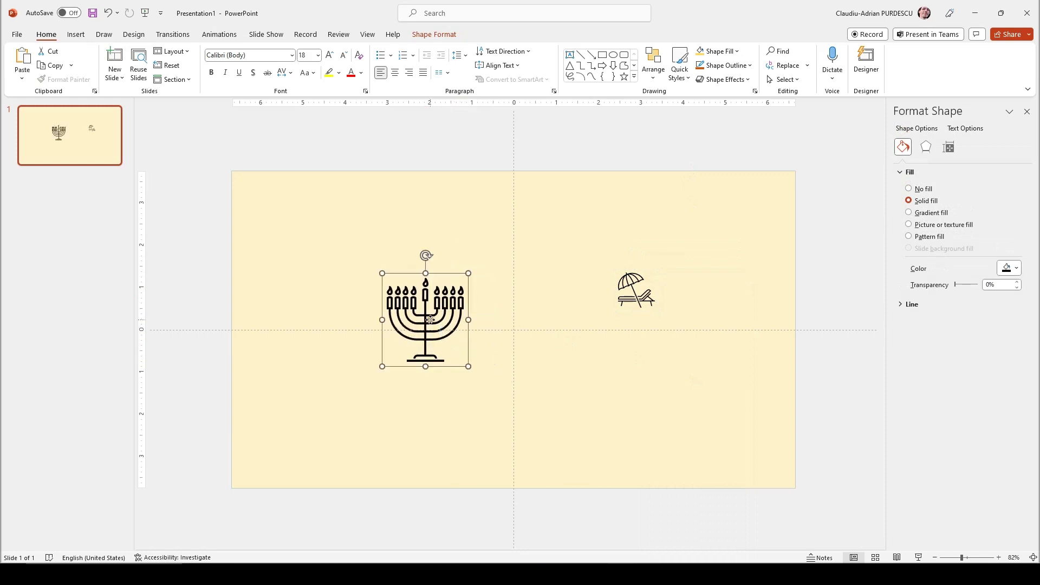
pyautogui.click(629, 296)
pyautogui.moveTo(616, 310); pyautogui.dragTo(558, 359)
pyautogui.moveTo(585, 299); pyautogui.dragTo(639, 298)
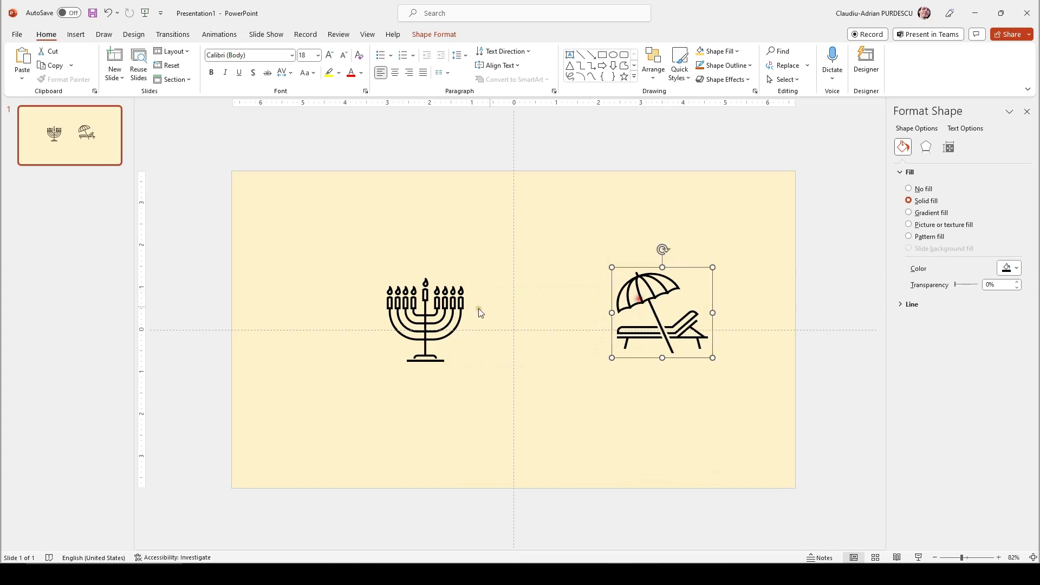
pyautogui.click(442, 312)
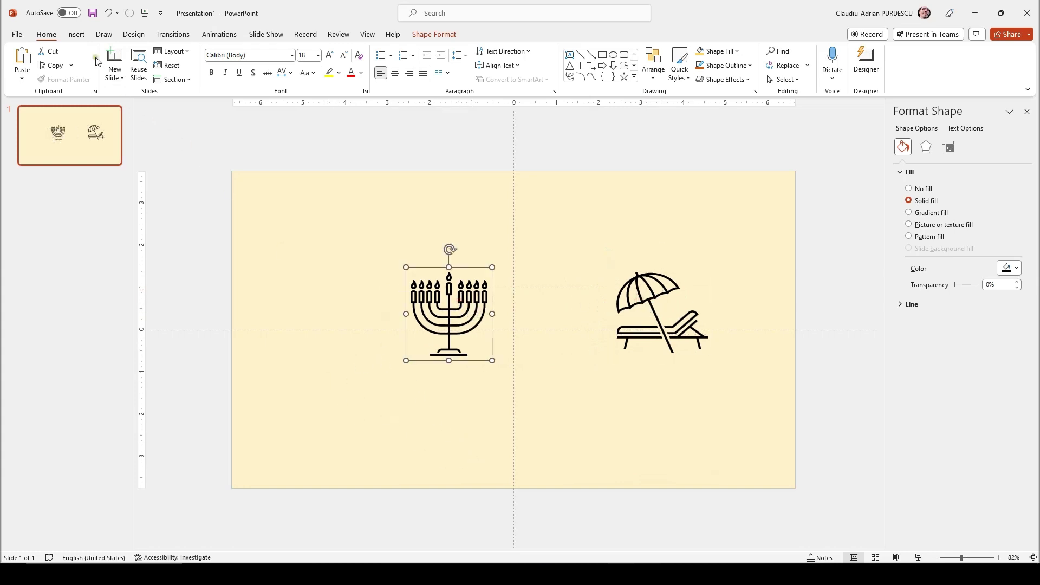
# Draw a rectangle to the left of the menorah.
pyautogui.click(76, 34)
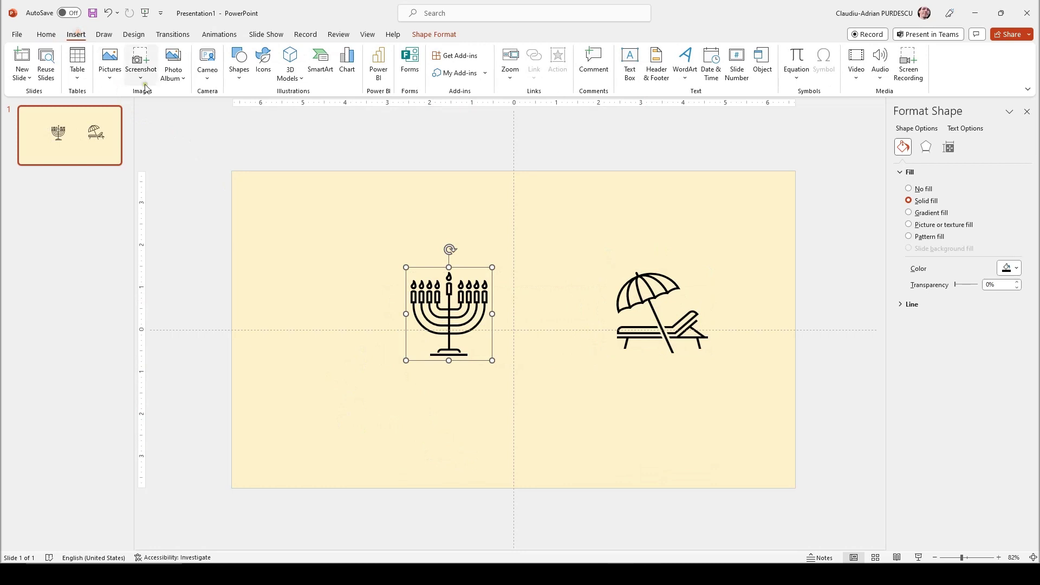
pyautogui.click(239, 65)
pyautogui.click(264, 108)
pyautogui.moveTo(271, 285); pyautogui.dragTo(336, 367)
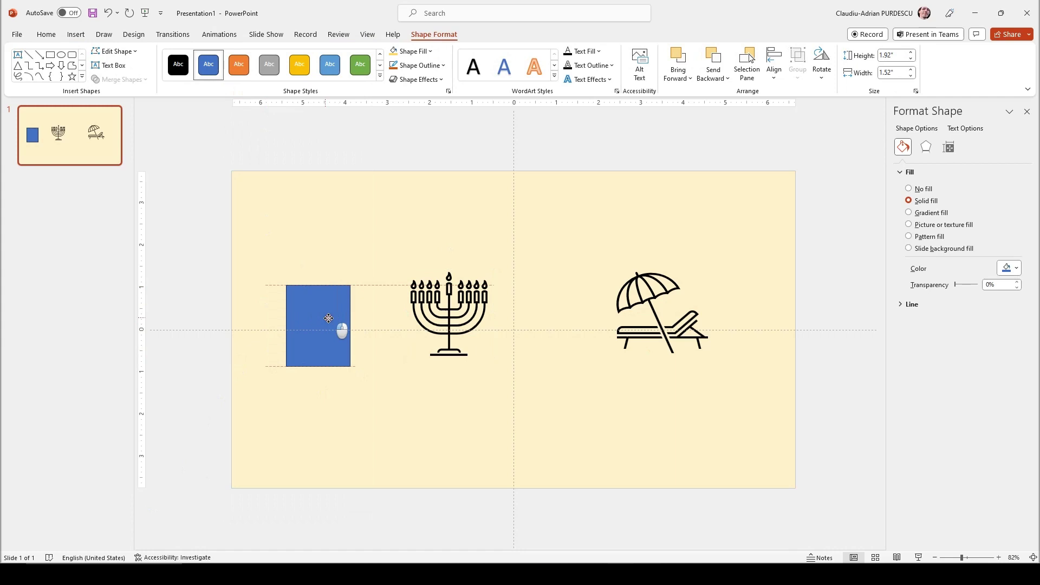
pyautogui.moveTo(328, 318); pyautogui.dragTo(328, 318)
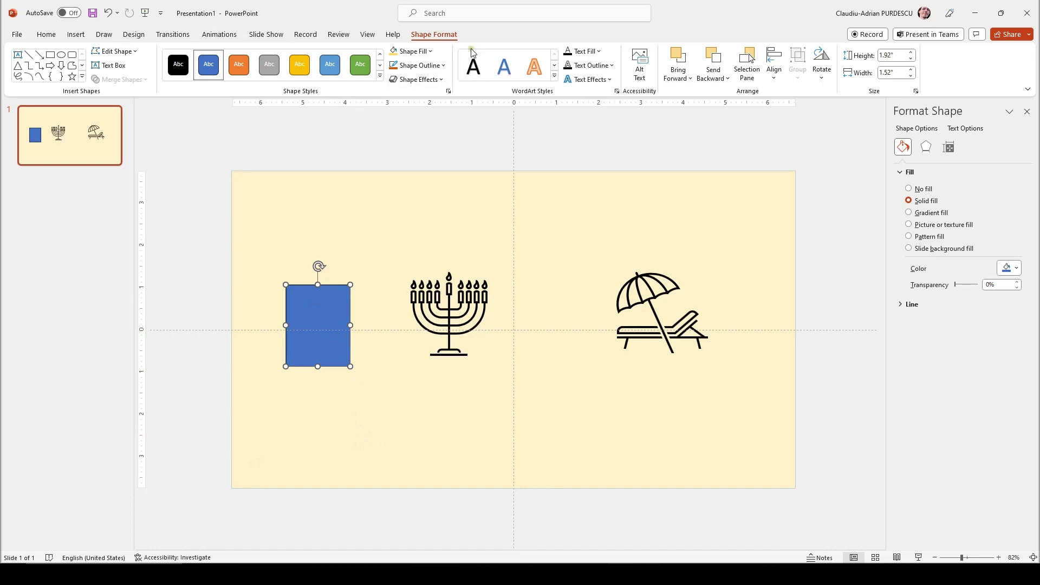
# Remove the rectangle's outline, nudge it right, and fill it red.
pyautogui.click(433, 66)
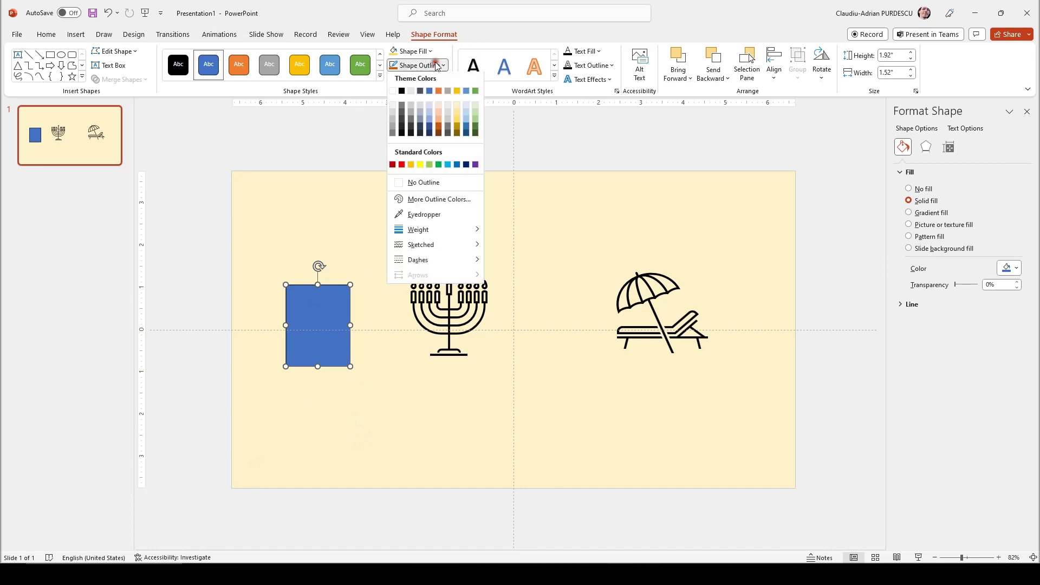
pyautogui.click(428, 184)
pyautogui.moveTo(323, 309); pyautogui.dragTo(334, 309)
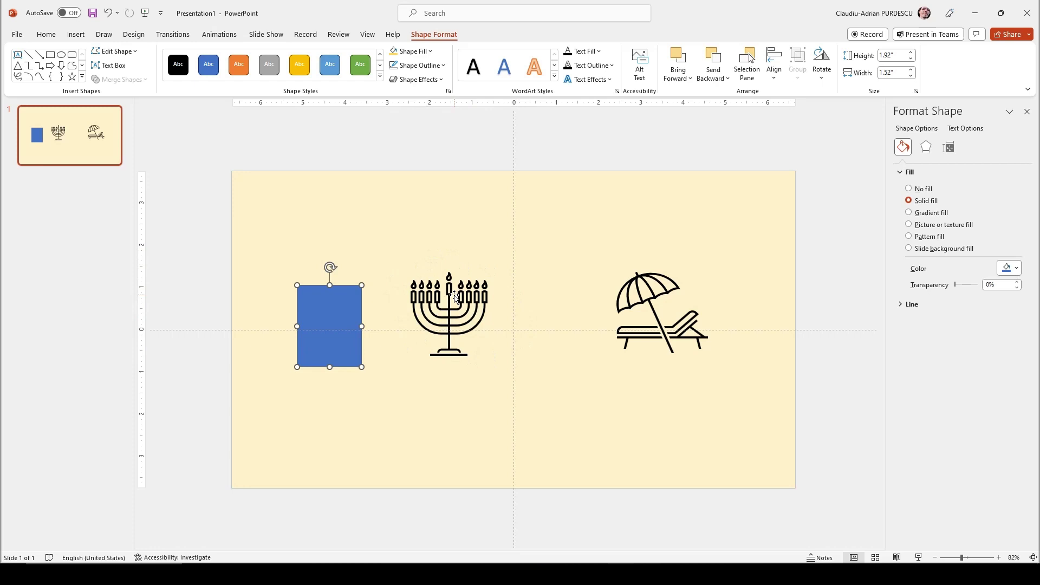
pyautogui.click(411, 51)
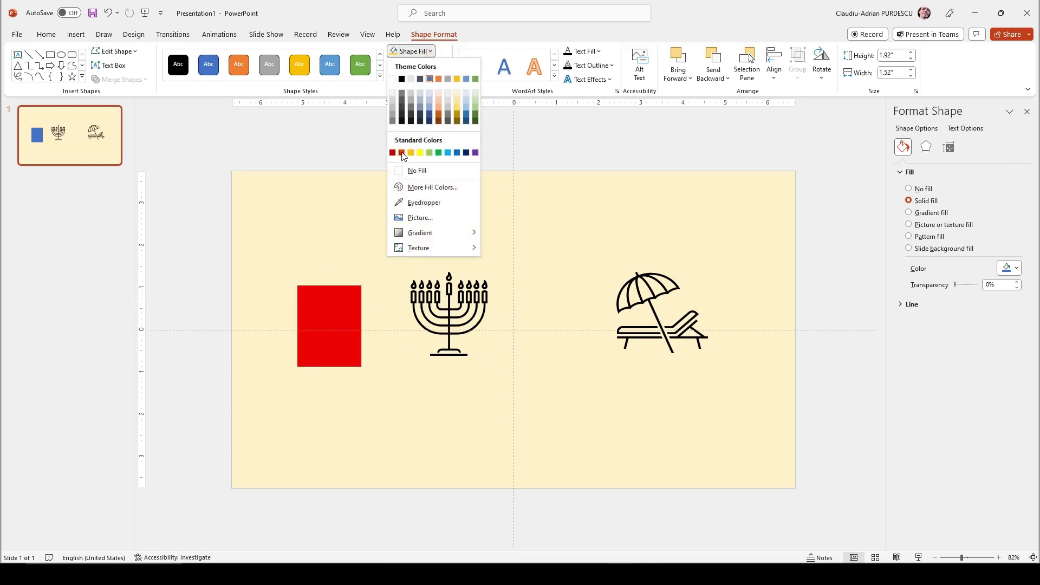
pyautogui.click(401, 152)
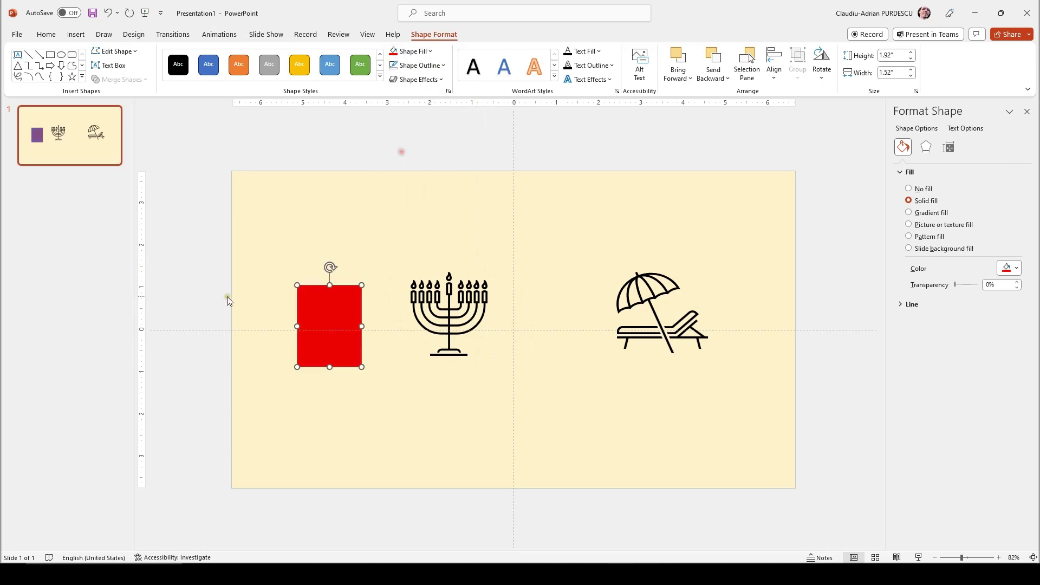
pyautogui.click(269, 205)
pyautogui.click(324, 311)
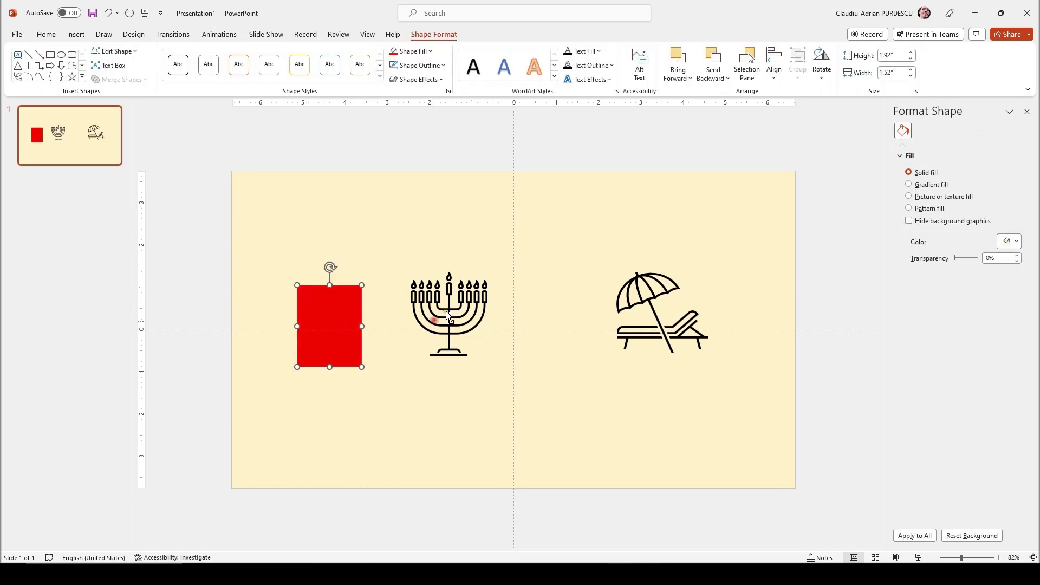
# Ungroup the menorah into separate pieces.
pyautogui.keyDown('shift'); pyautogui.click(453, 305); pyautogui.keyUp('shift')
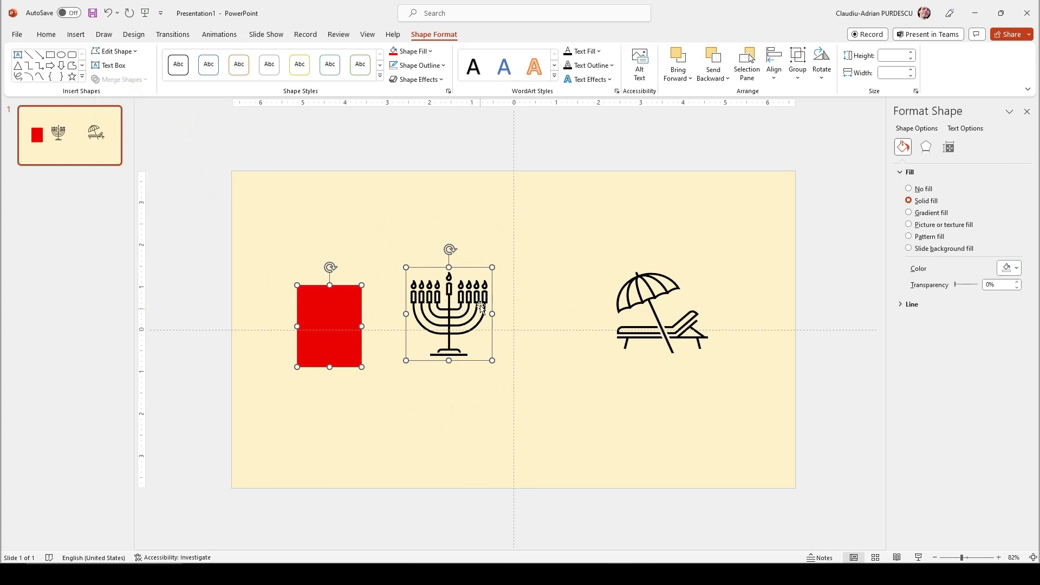
pyautogui.click(447, 399)
pyautogui.click(460, 297)
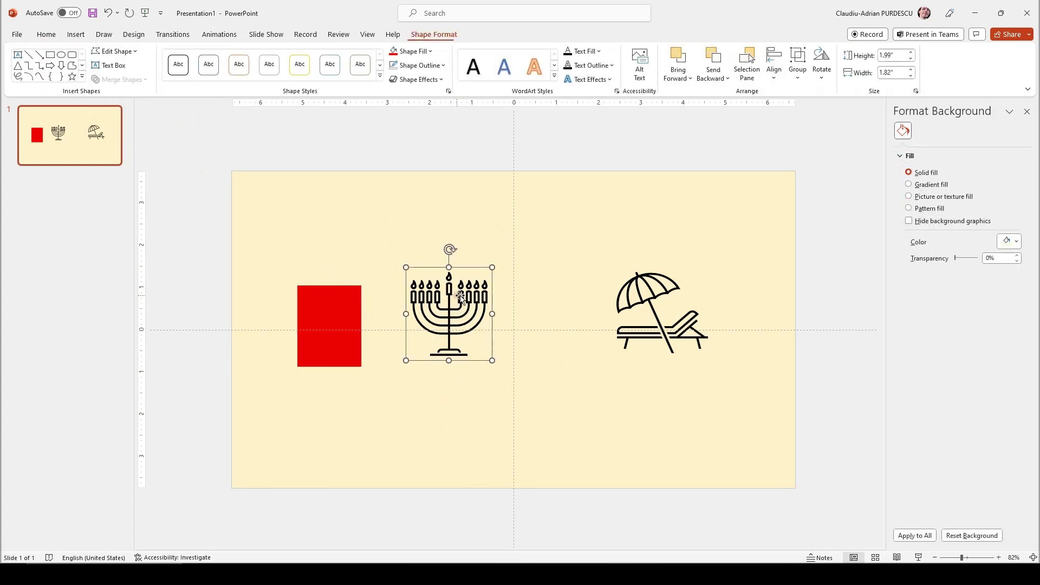
pyautogui.rightClick(460, 297)
pyautogui.moveTo(522, 389)
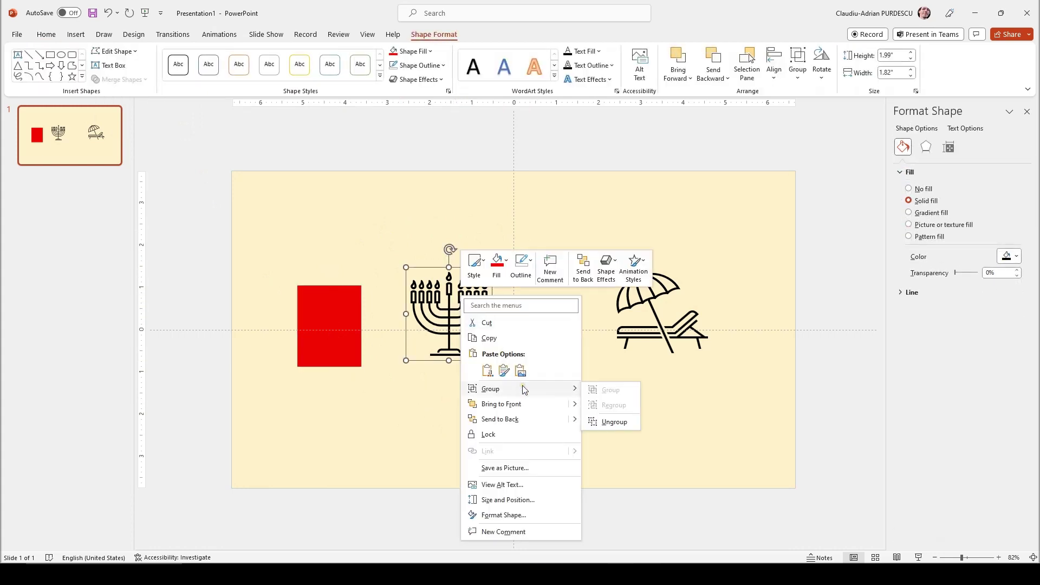
pyautogui.click(611, 422)
pyautogui.click(409, 421)
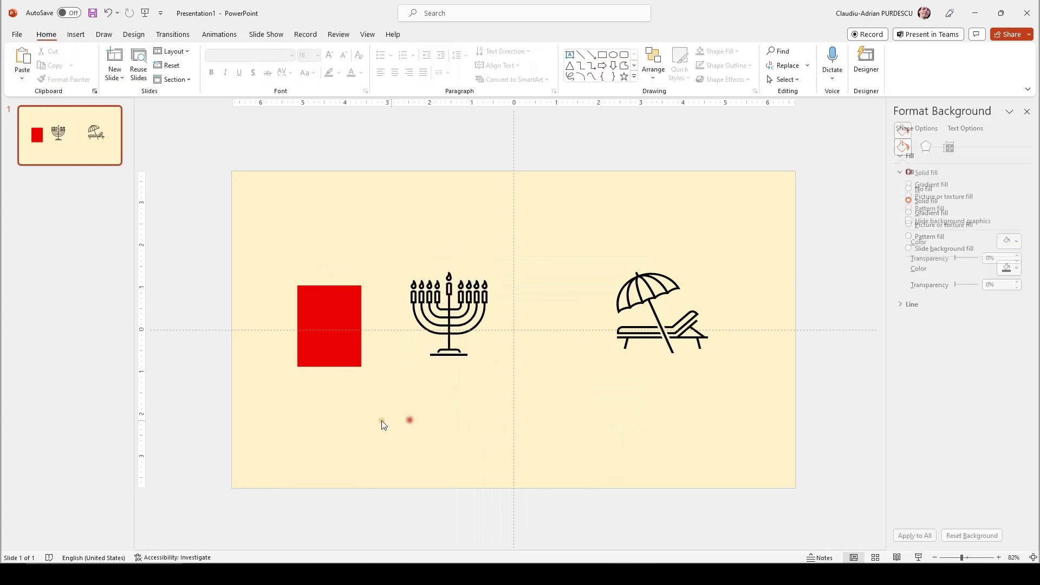
# Select the red rectangle with all menorah pieces and apply Merge Shapes > Fragment.
pyautogui.click(327, 323)
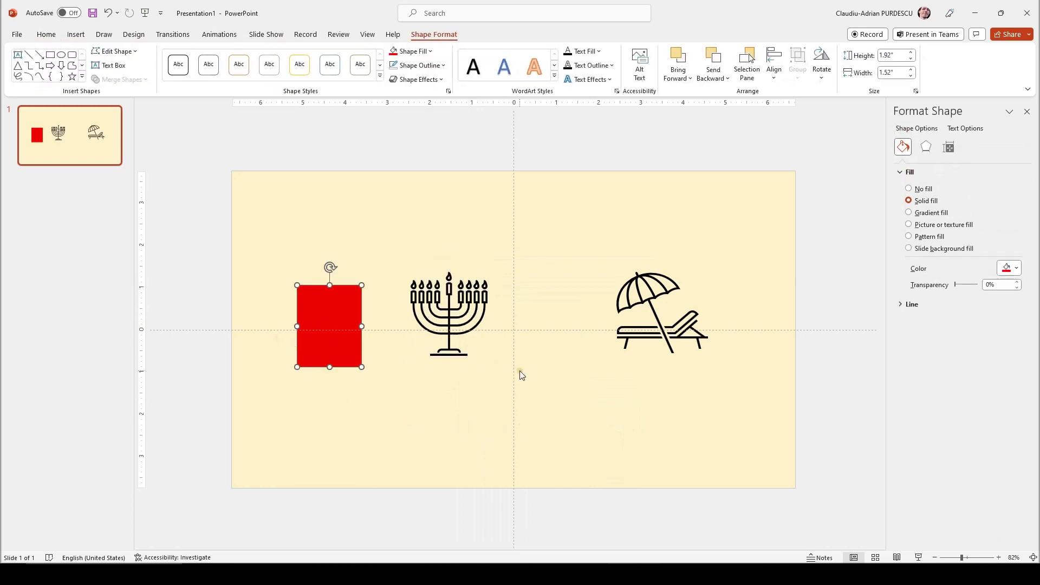
pyautogui.moveTo(521, 373); pyautogui.dragTo(384, 245)
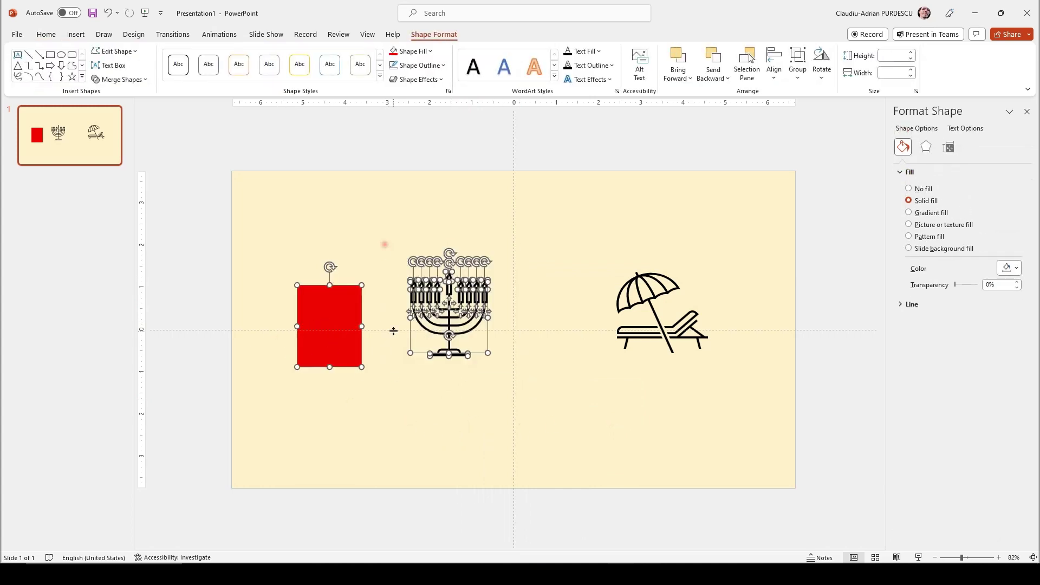
pyautogui.click(145, 81)
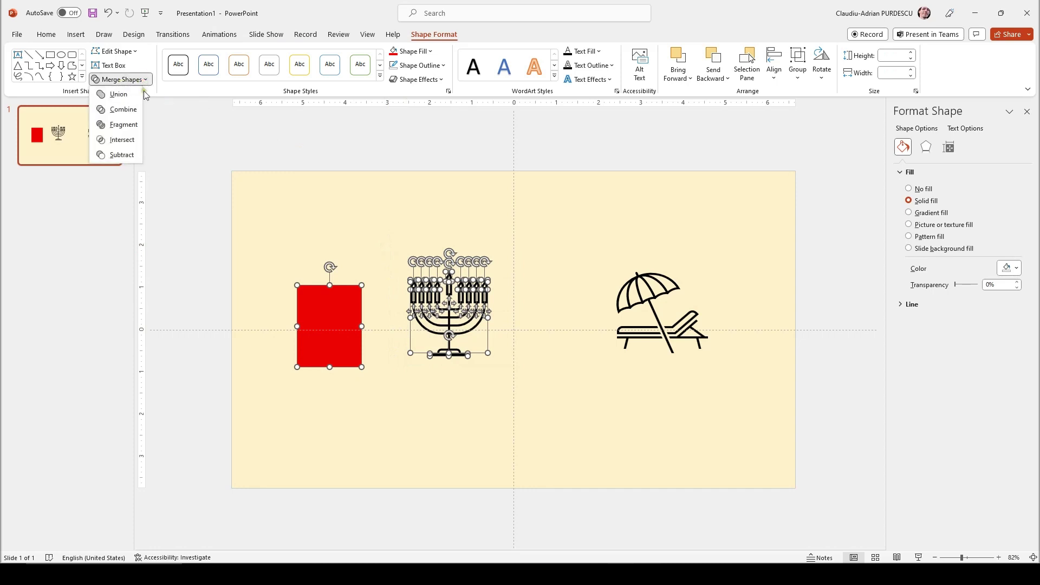
pyautogui.click(129, 128)
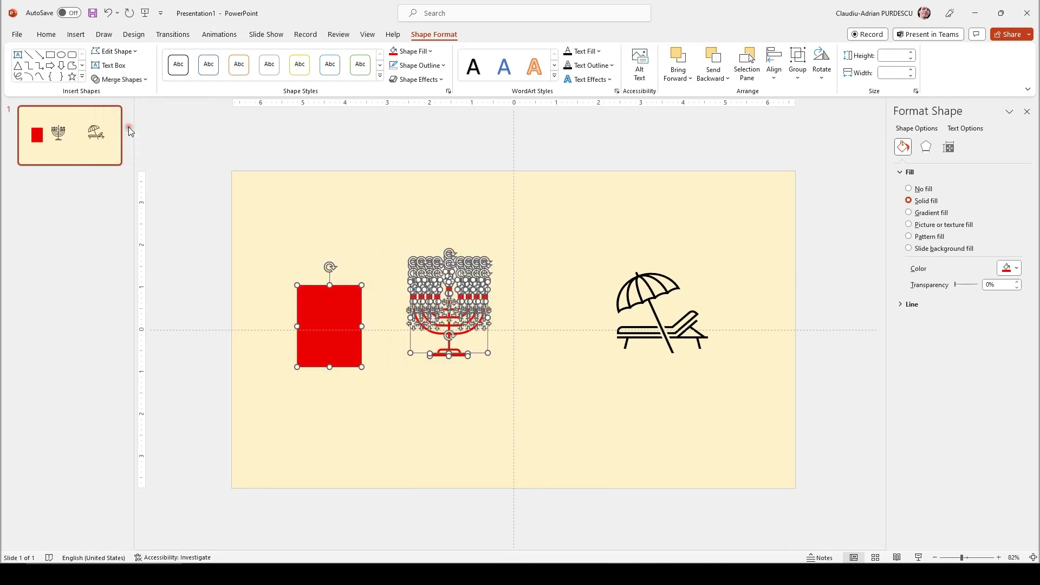
# Zoom to 220% and fill the menorah's branches, stem and holders dark navy.
pyautogui.click(442, 443)
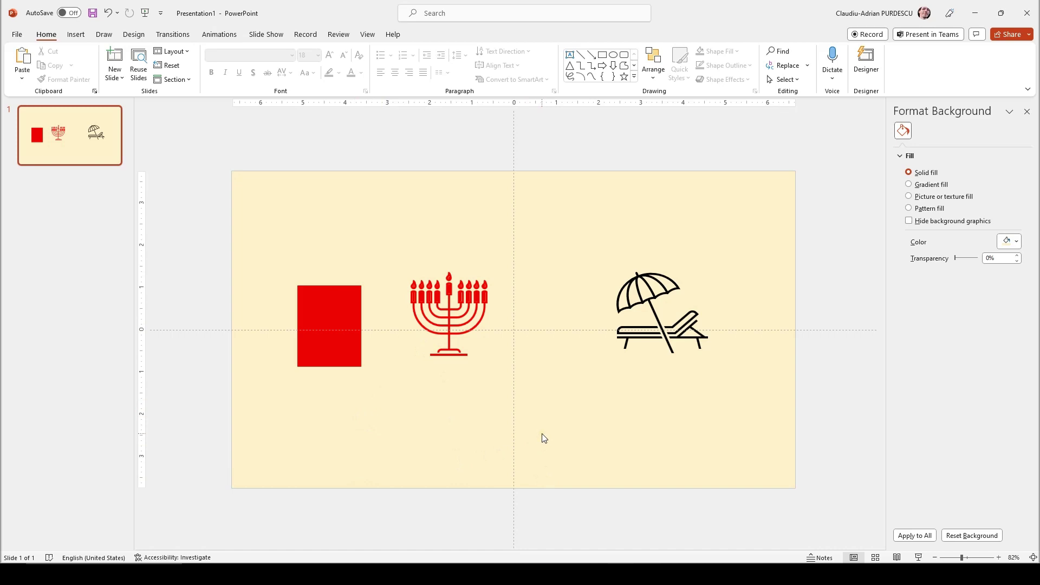
pyautogui.click(978, 558)
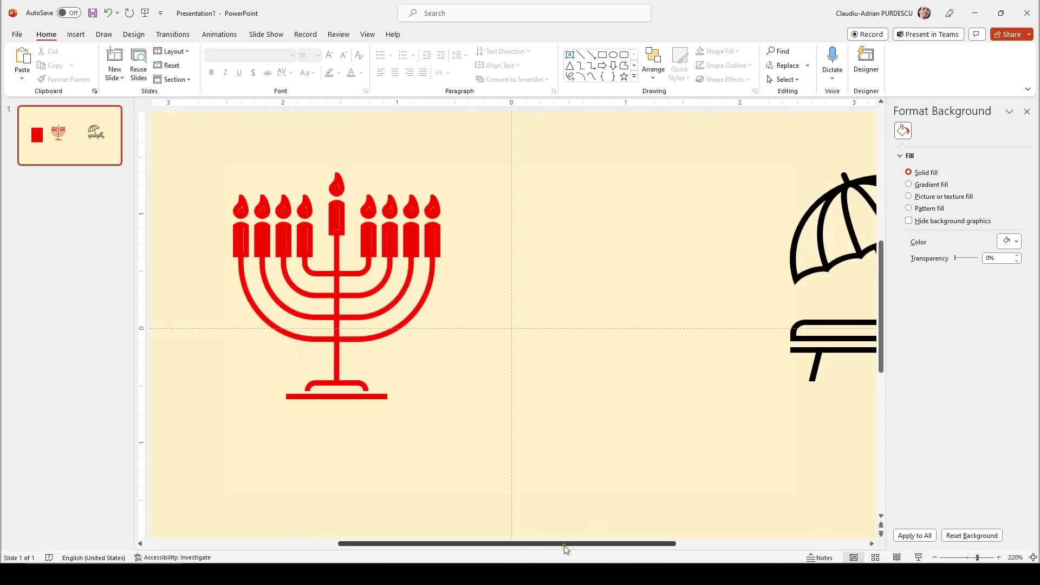
pyautogui.moveTo(564, 545); pyautogui.dragTo(485, 534)
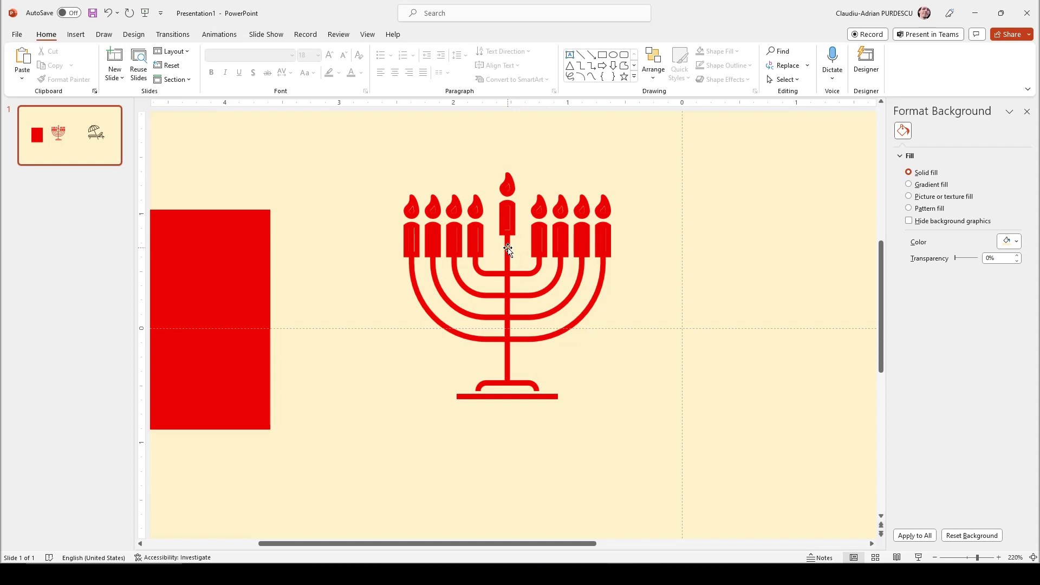
pyautogui.click(519, 261)
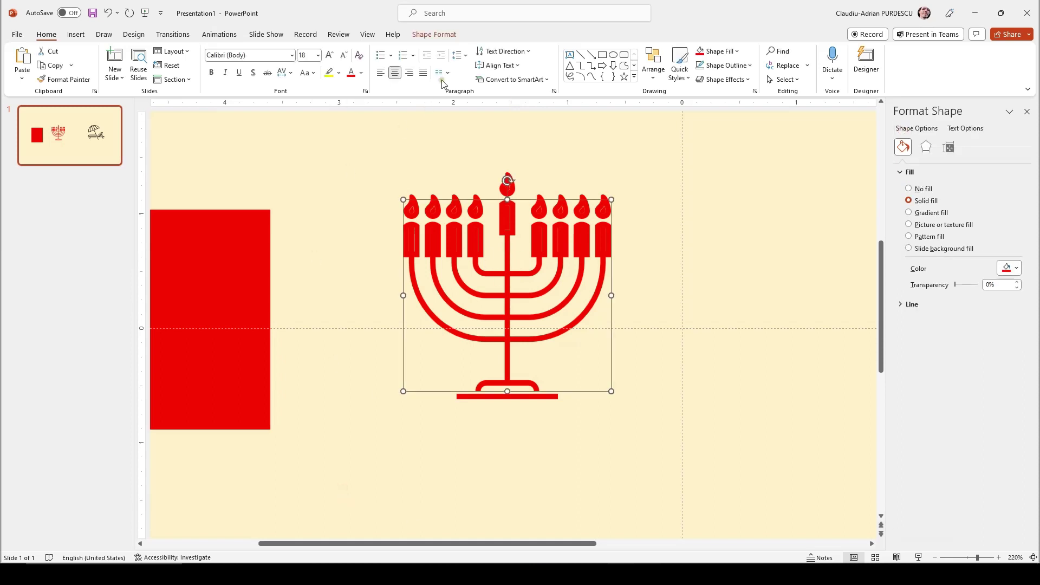
pyautogui.click(434, 34)
pyautogui.click(432, 51)
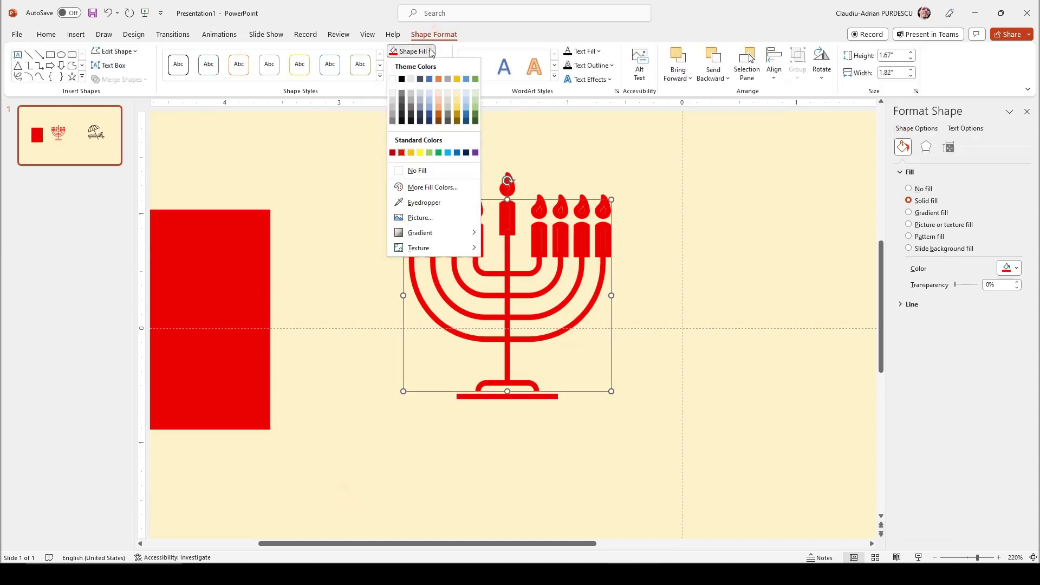
pyautogui.click(430, 121)
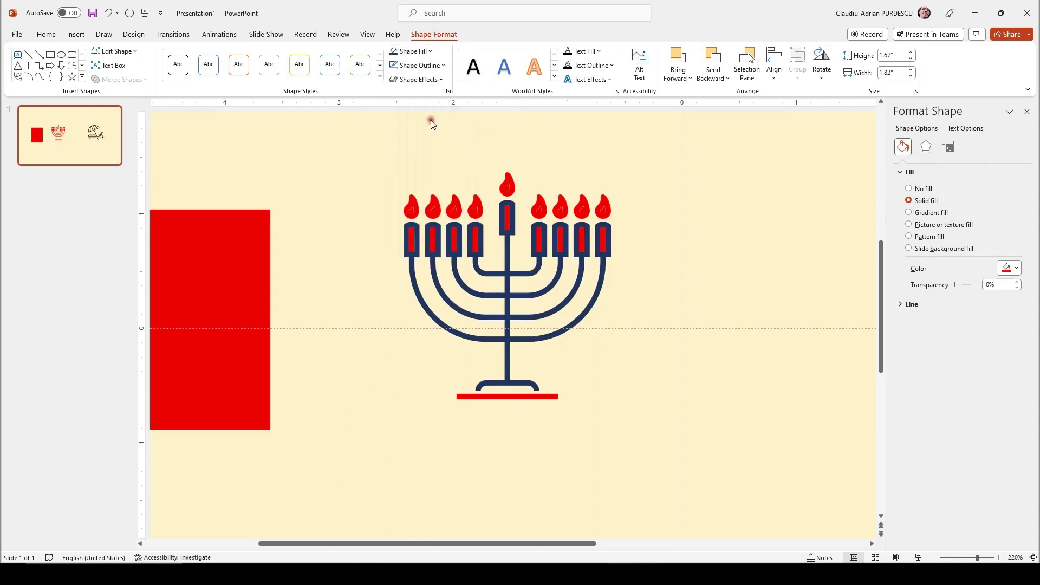
pyautogui.click(378, 460)
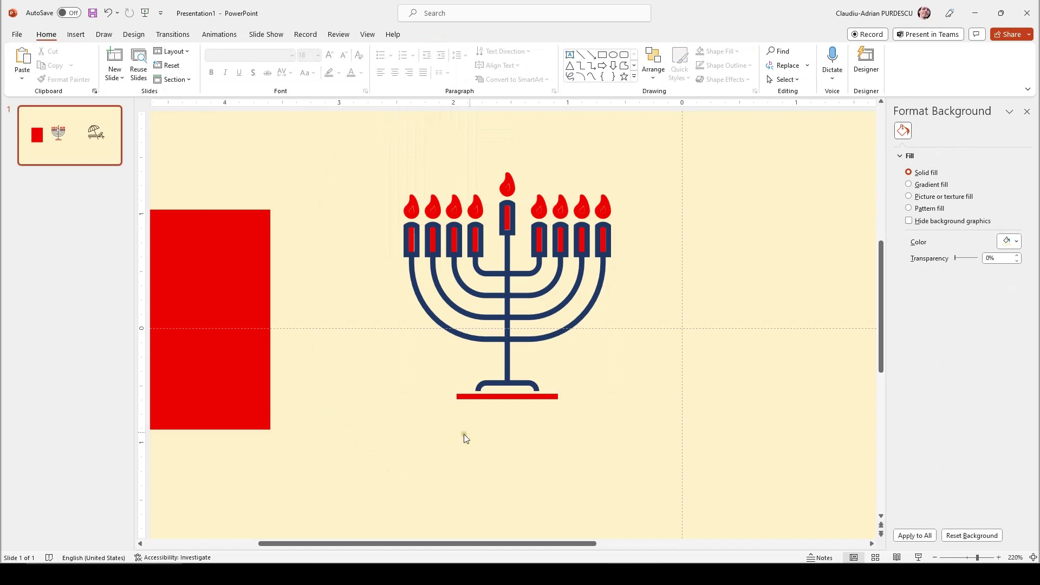
# Fill the menorah's red base bar with dark navy.
pyautogui.click(479, 403)
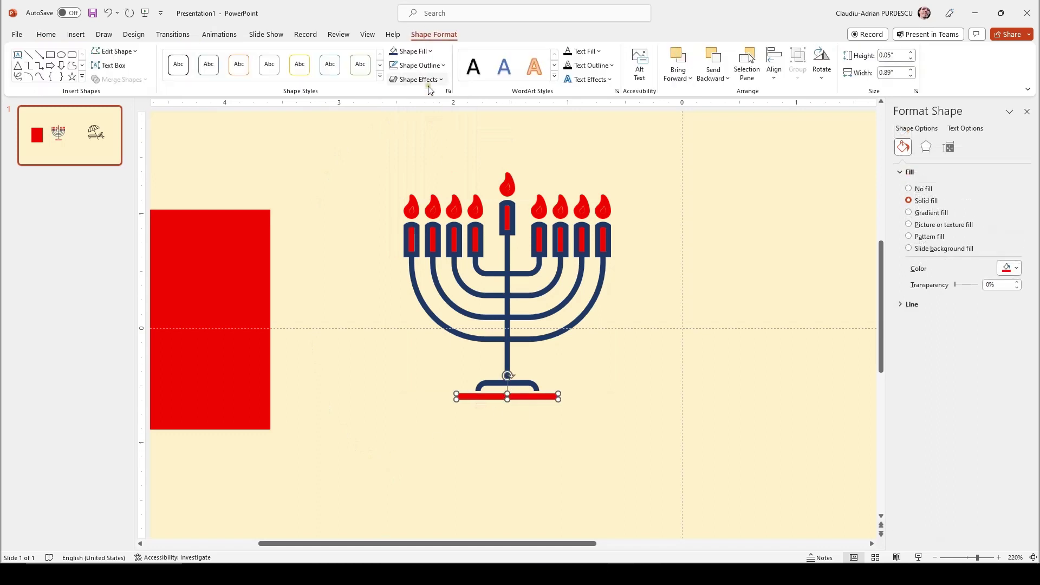
pyautogui.click(432, 52)
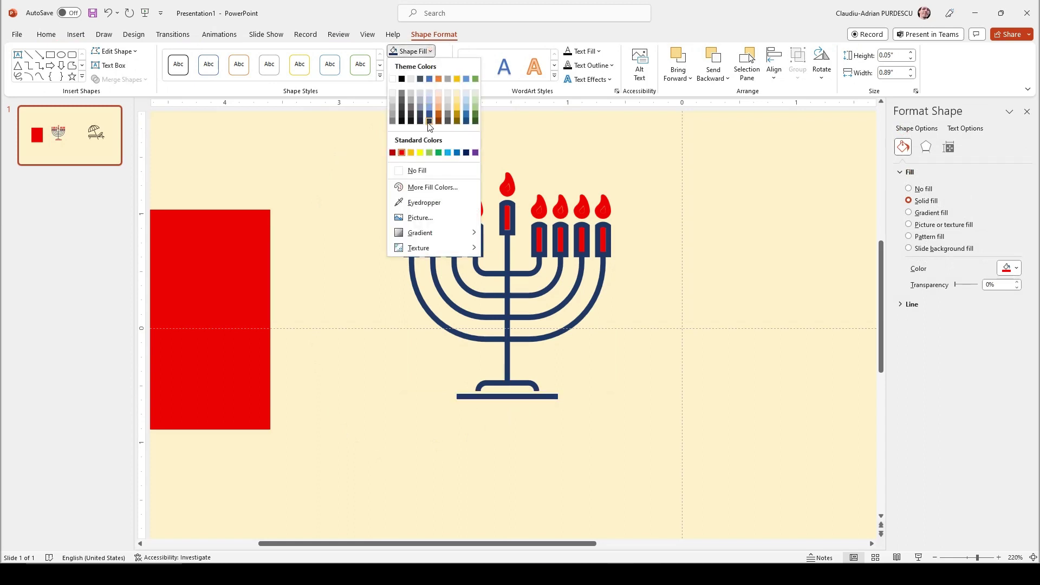
pyautogui.click(428, 126)
pyautogui.click(437, 515)
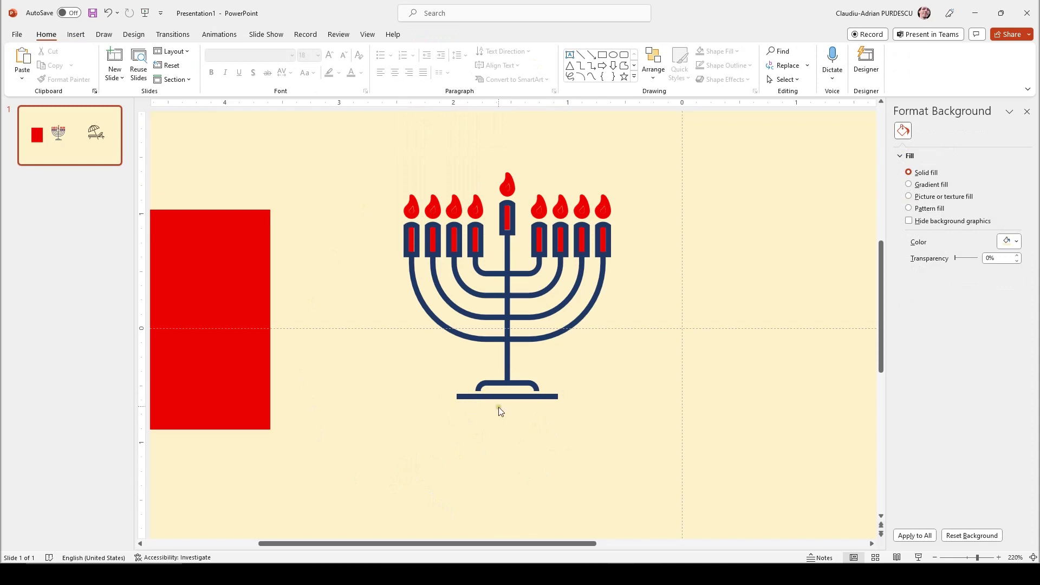
# Give the base bar a 4½ pt Orange Accent 2 Darker 25% outline.
pyautogui.click(508, 396)
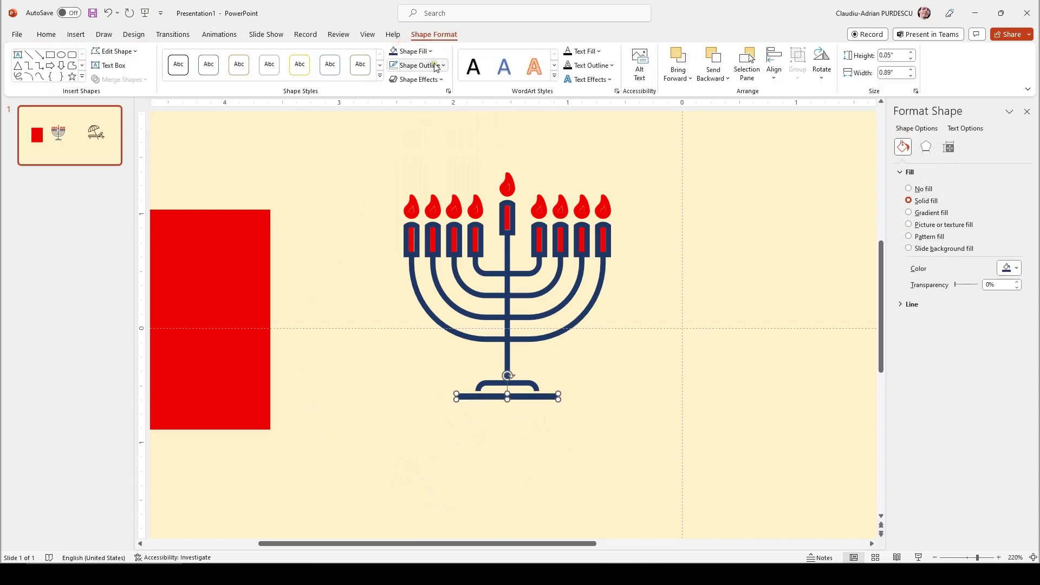
pyautogui.click(435, 66)
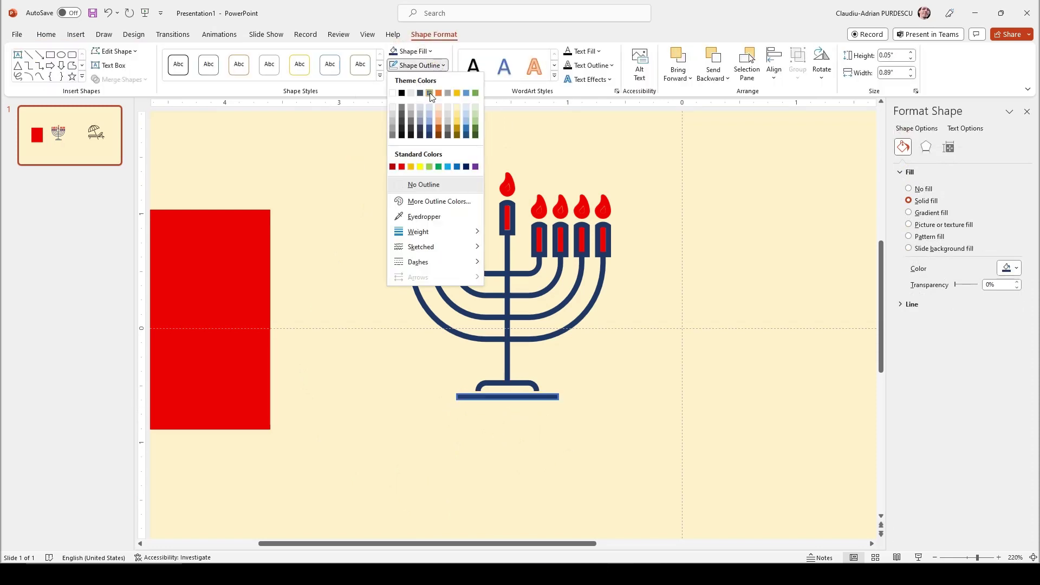
pyautogui.click(441, 128)
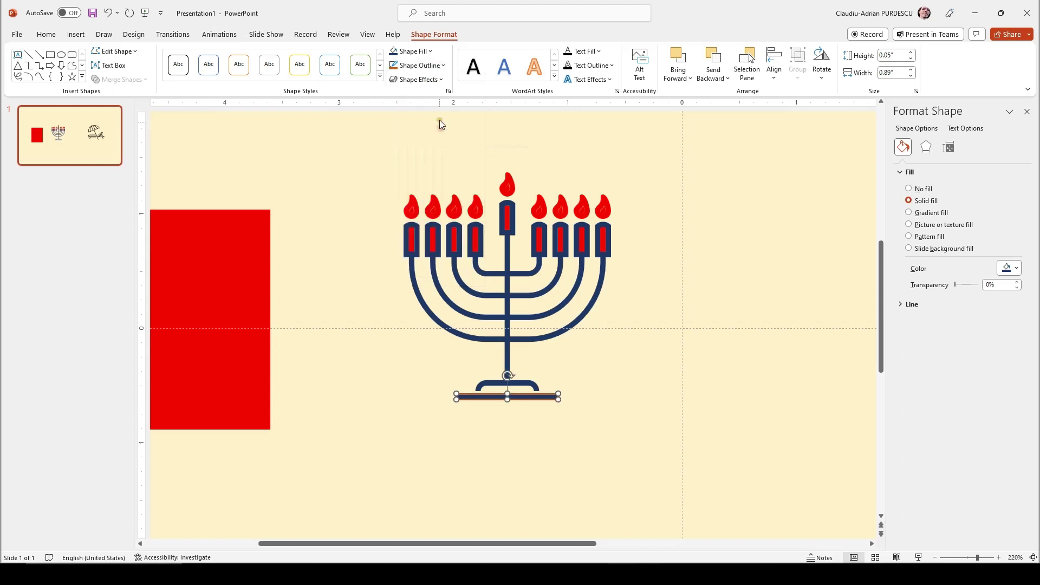
pyautogui.click(434, 65)
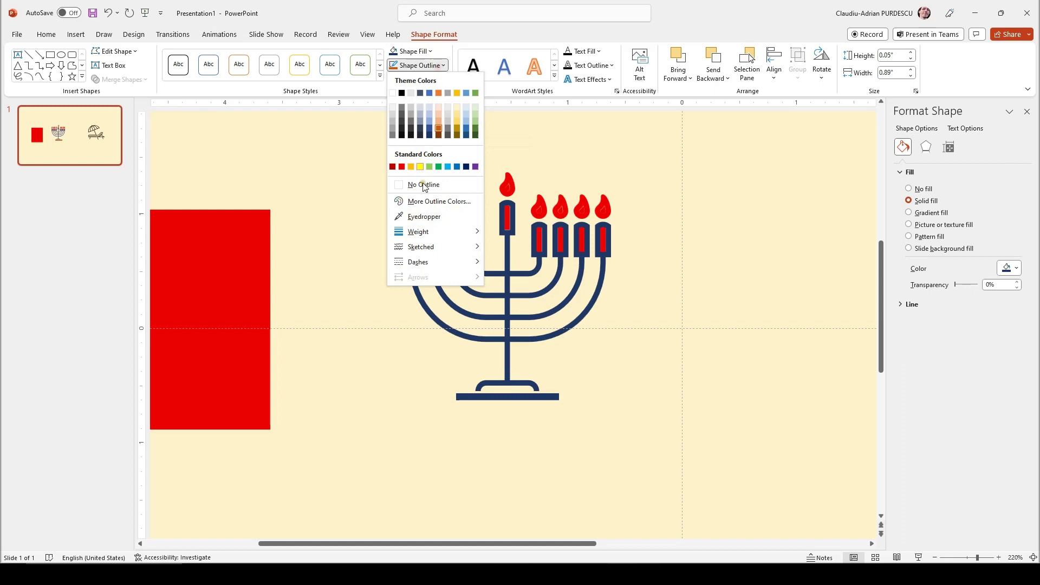
pyautogui.moveTo(454, 240)
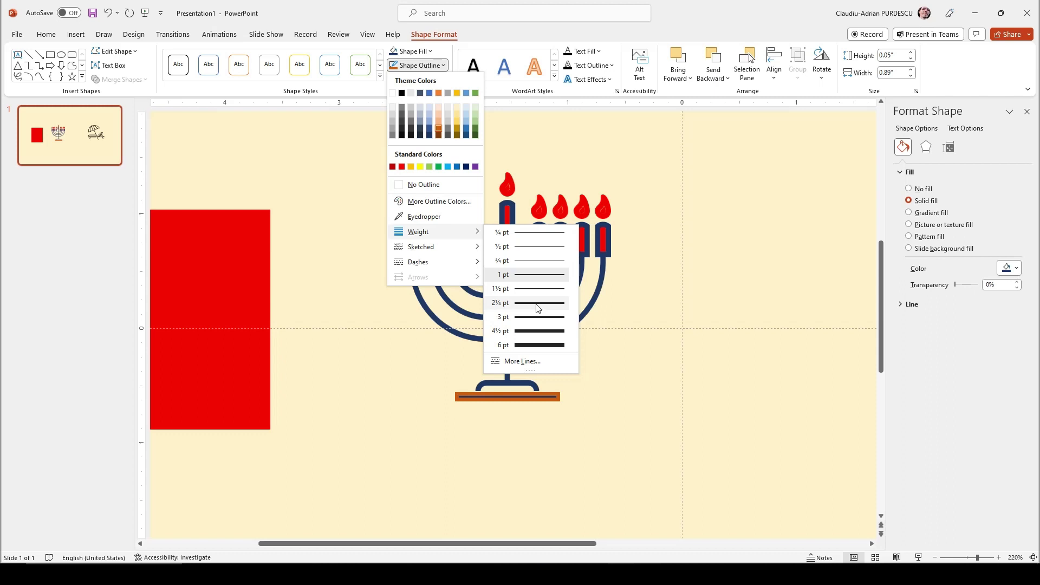
pyautogui.click(533, 334)
pyautogui.click(356, 456)
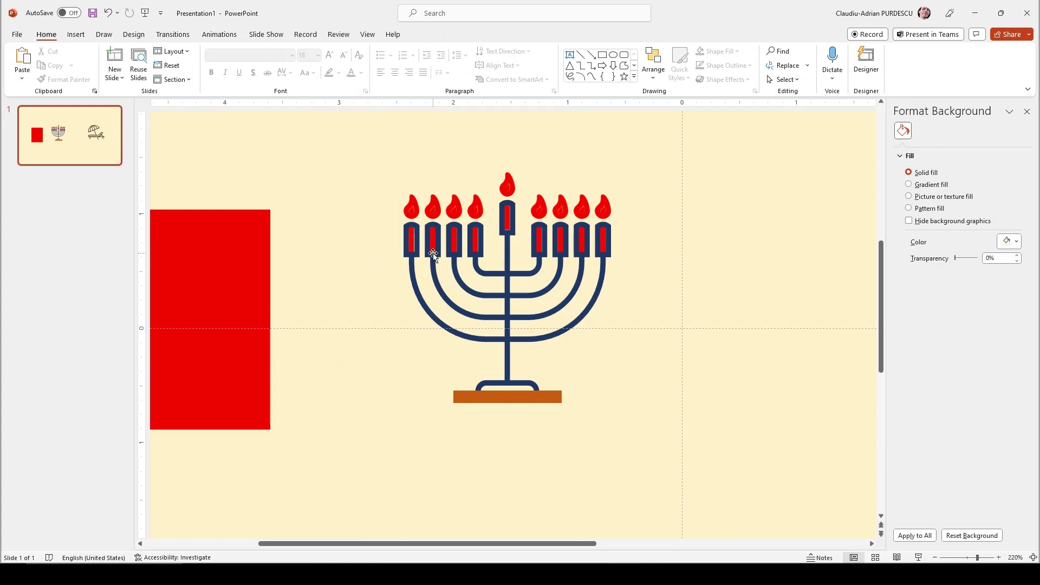
# Fill the leftmost candle body with the gold theme colour.
pyautogui.click(412, 238)
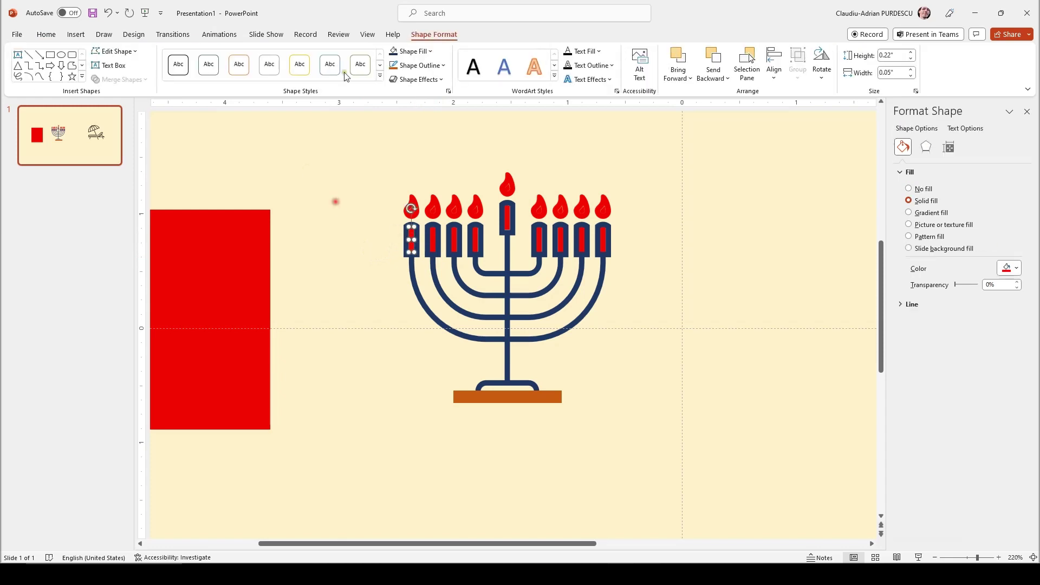
pyautogui.click(428, 52)
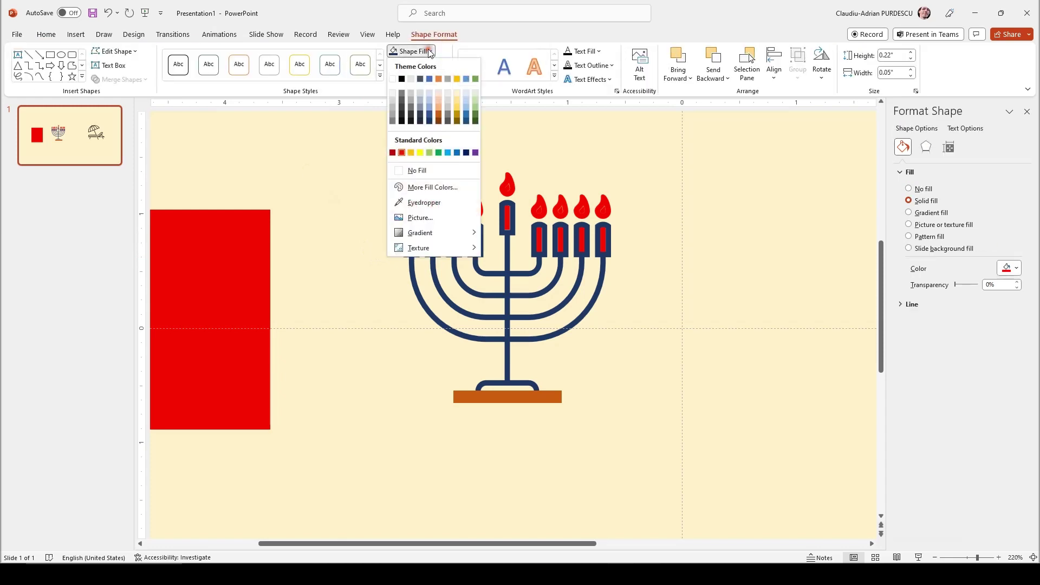
pyautogui.click(456, 106)
pyautogui.click(343, 187)
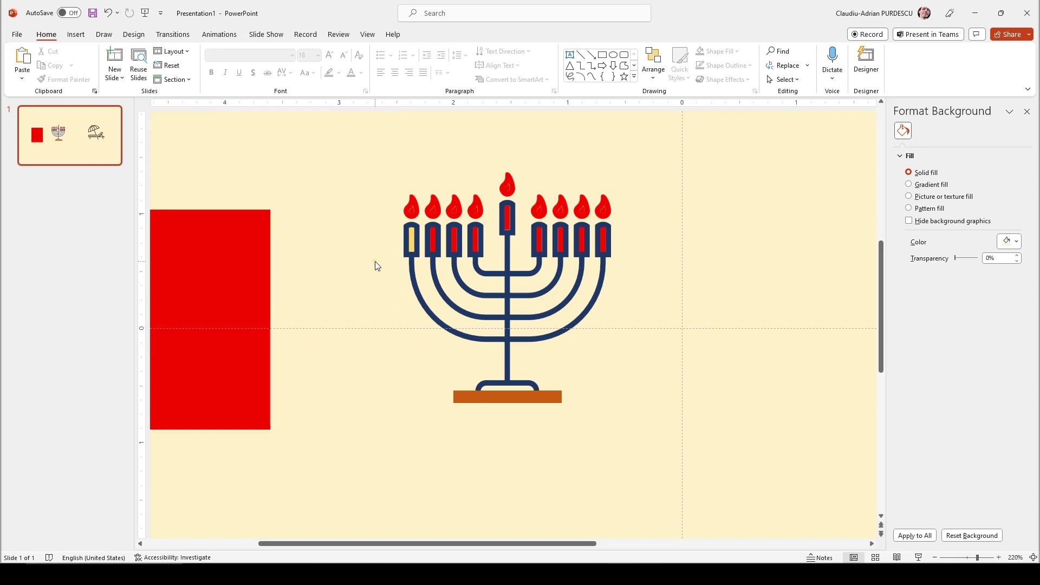
# Format-paint the yellow candle fill onto the remaining candles, including the tall centre one.
pyautogui.click(412, 238)
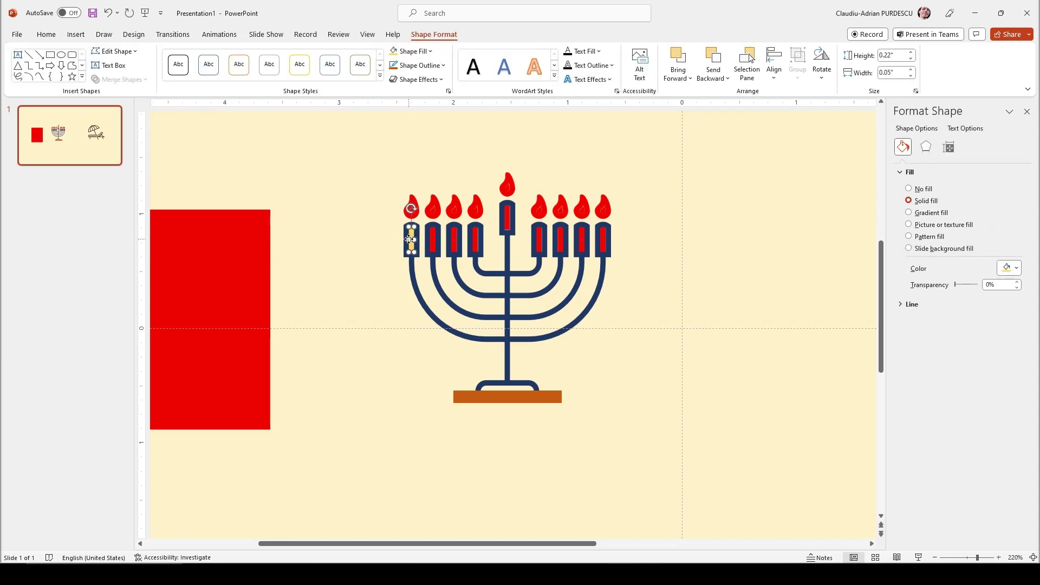
pyautogui.click(46, 34)
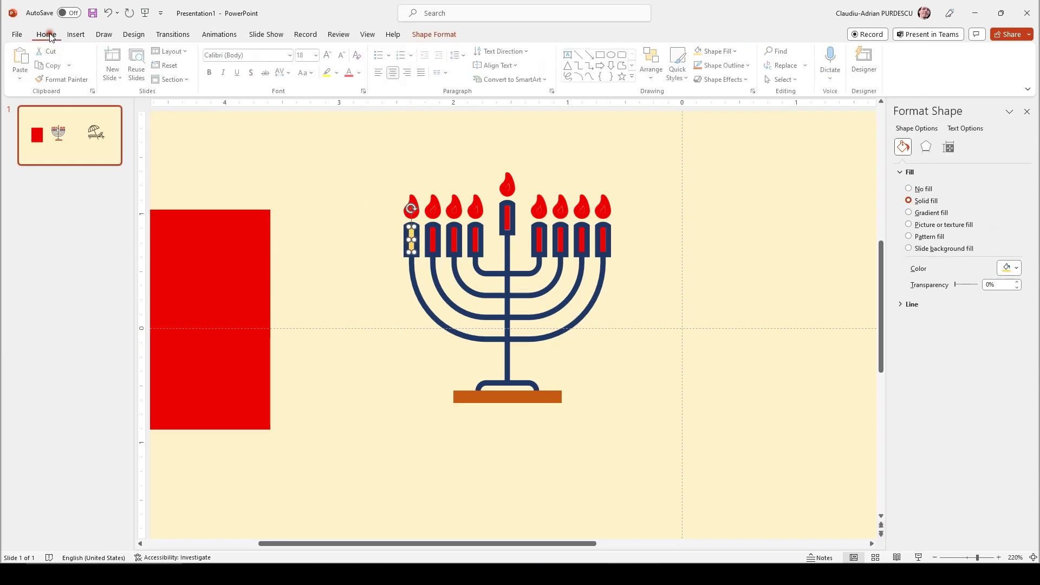
pyautogui.click(76, 81)
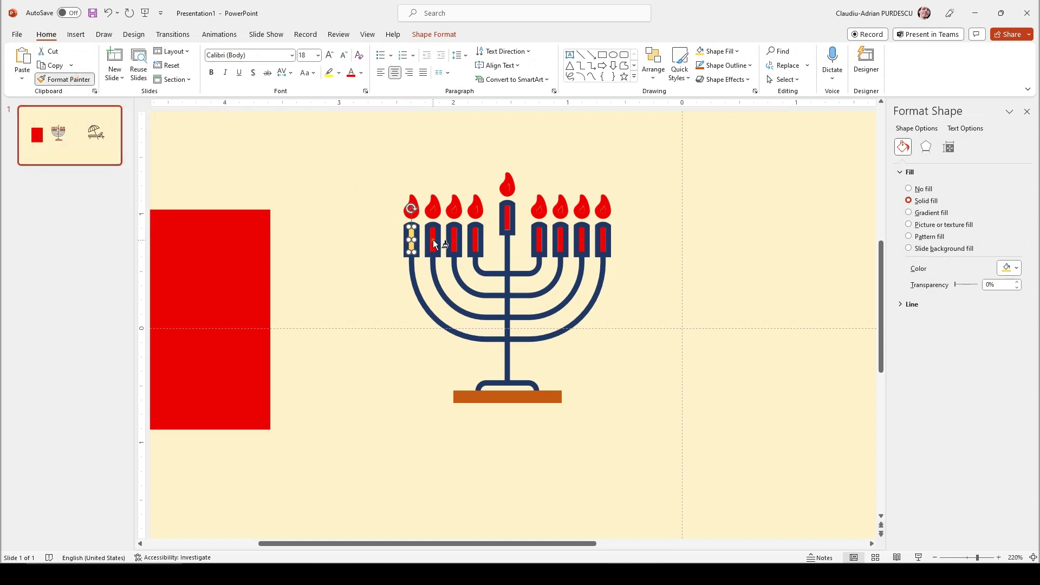
pyautogui.click(476, 246)
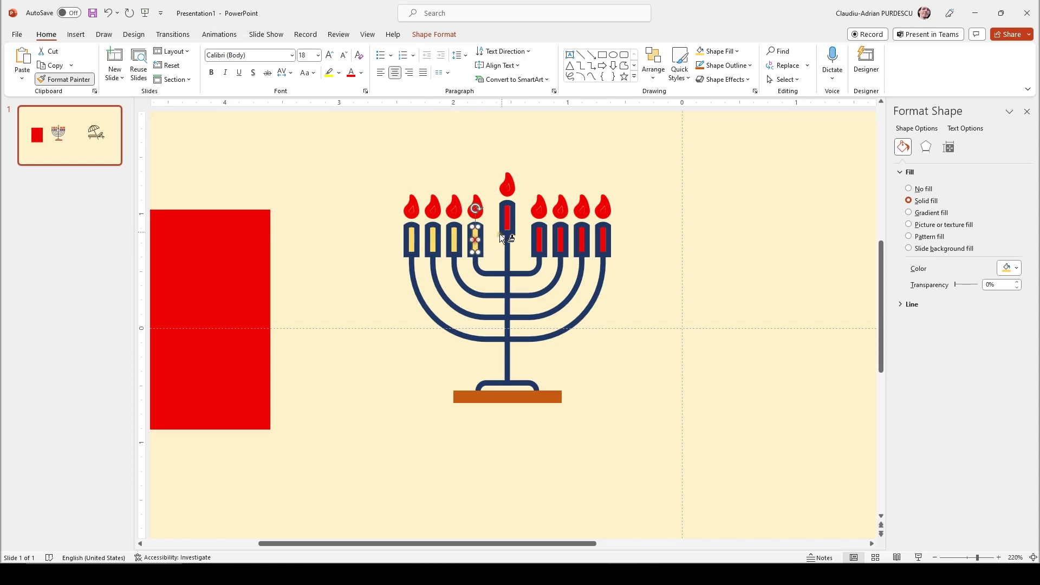
pyautogui.click(508, 227)
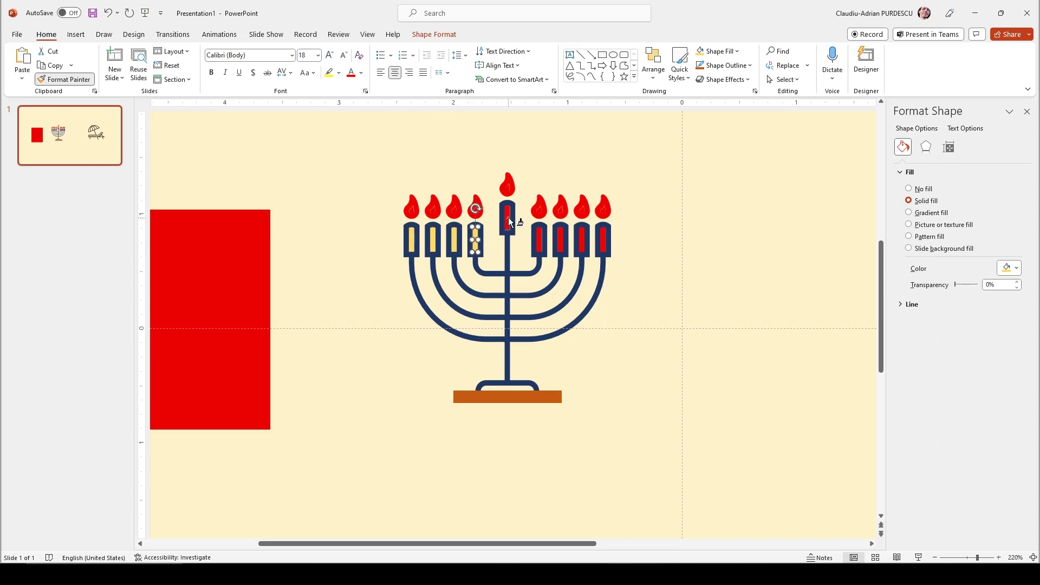
pyautogui.click(540, 238)
pyautogui.click(560, 239)
pyautogui.click(580, 244)
pyautogui.click(602, 246)
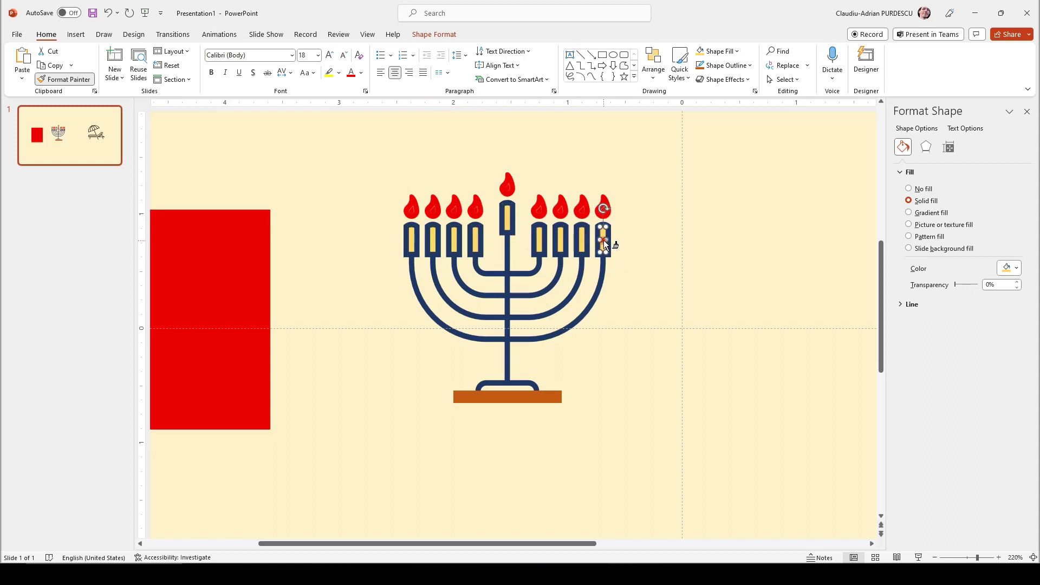
pyautogui.press('Escape')
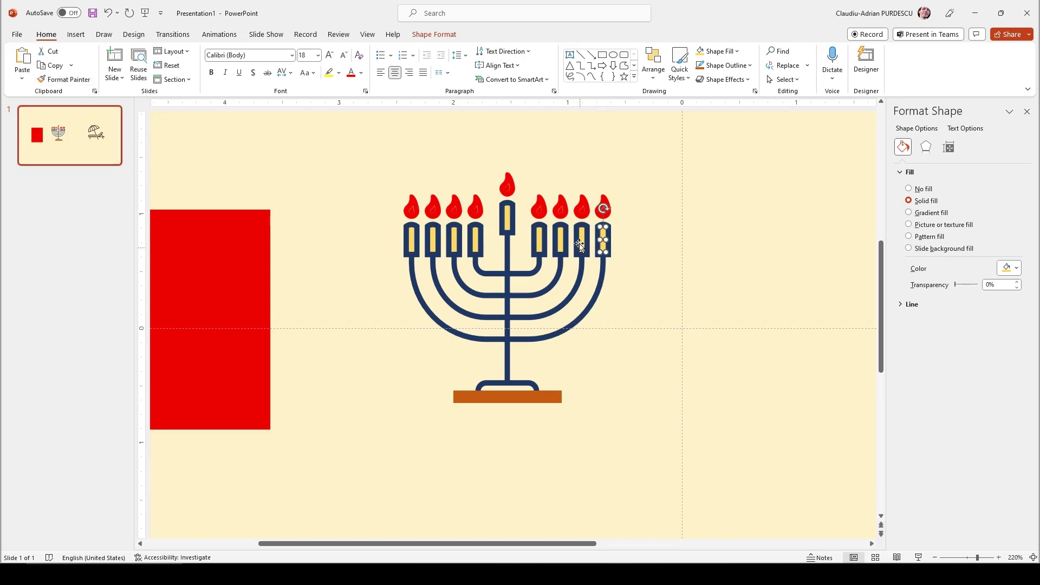
pyautogui.click(661, 317)
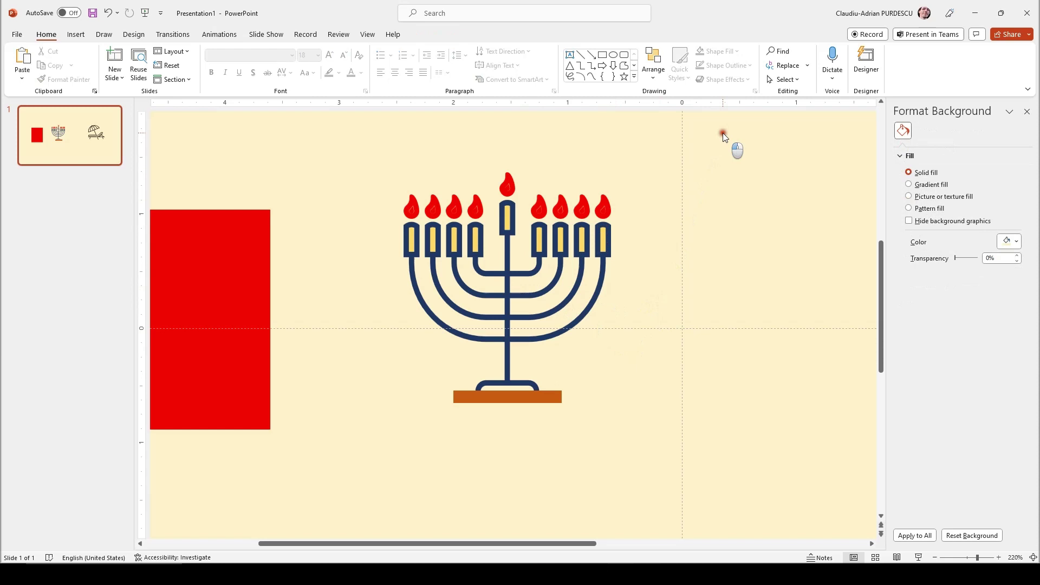
# Group all the menorah's shapes into one object and shift it slightly down and left.
pyautogui.moveTo(723, 132); pyautogui.dragTo(350, 447)
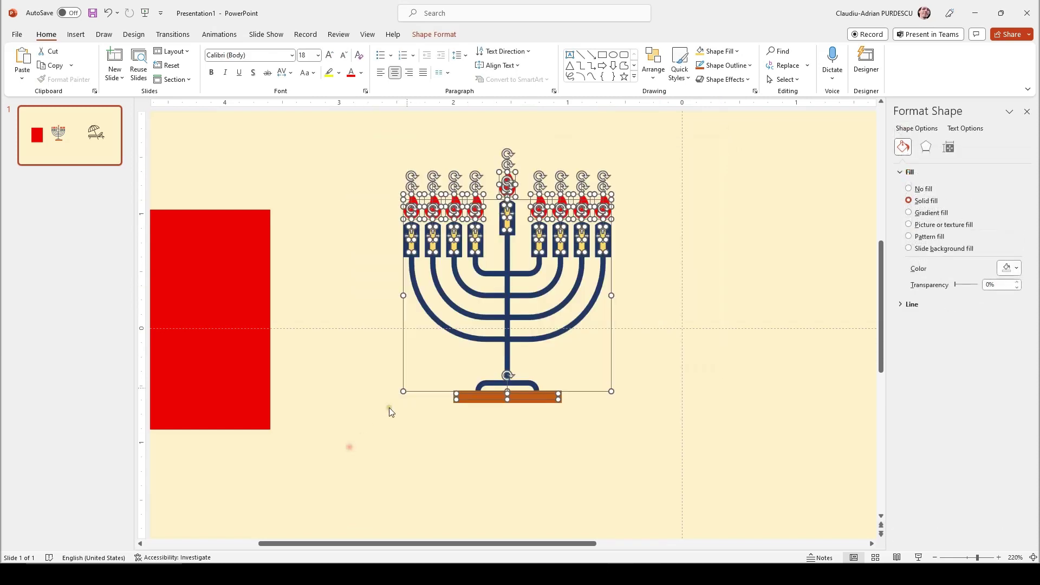
pyautogui.rightClick(474, 240)
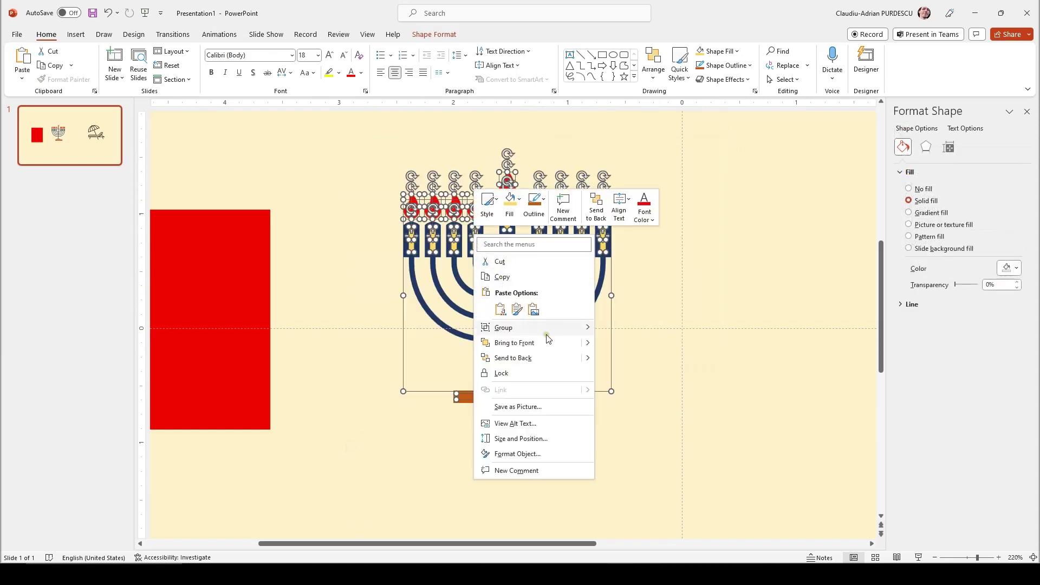
pyautogui.moveTo(541, 328)
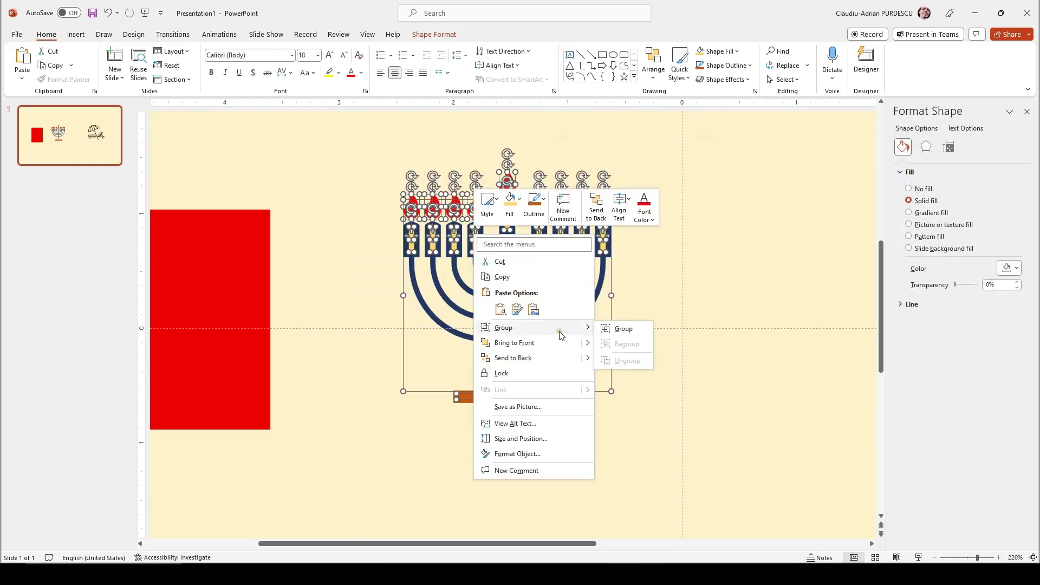
pyautogui.click(624, 329)
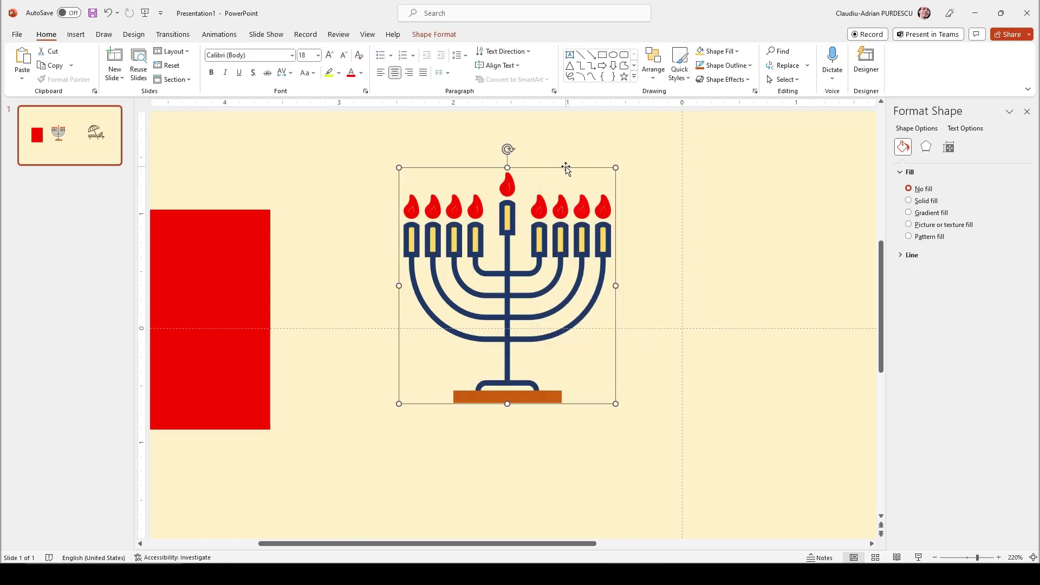
pyautogui.moveTo(563, 164); pyautogui.dragTo(424, 188)
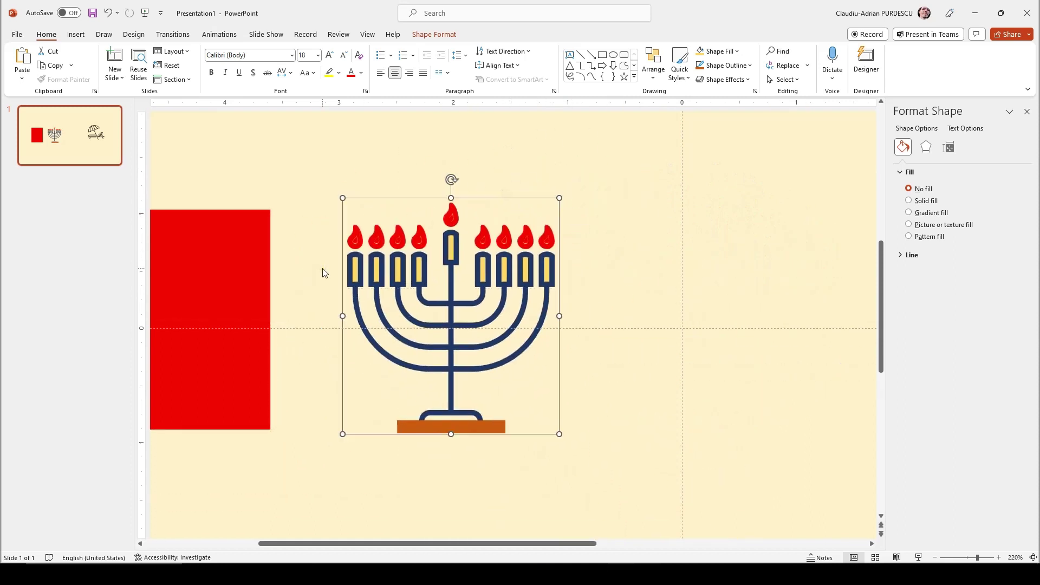
# Fit the slide to the window and move the red rectangle beside the beach chair icon.
pyautogui.click(1033, 557)
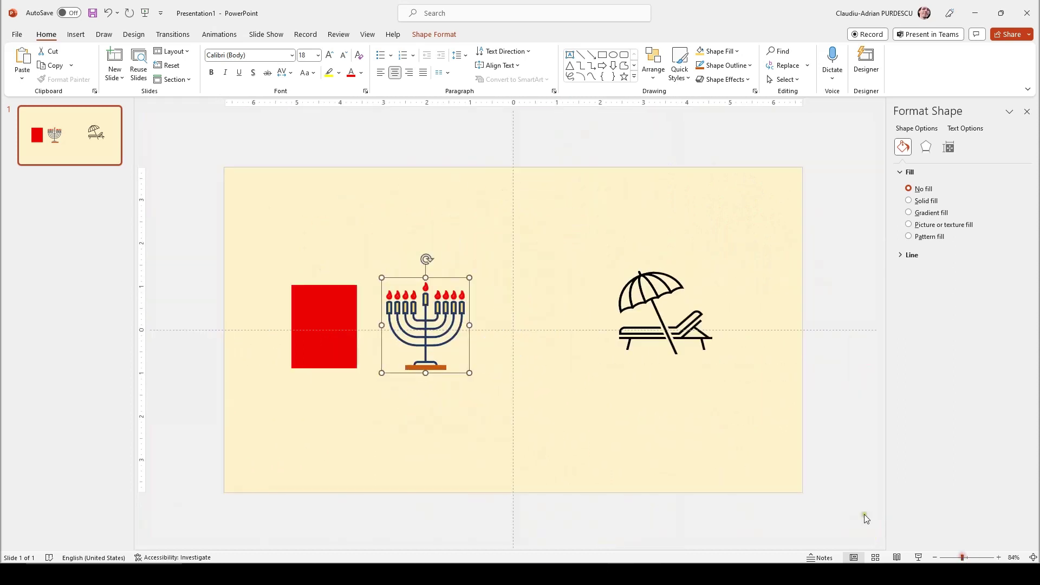
pyautogui.click(648, 289)
pyautogui.click(621, 317)
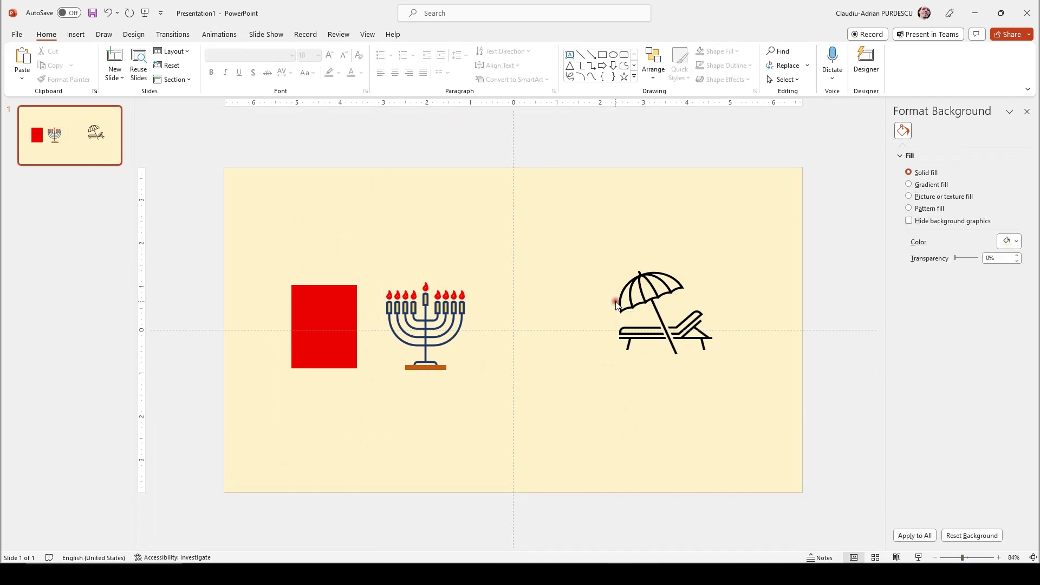
pyautogui.moveTo(323, 305); pyautogui.dragTo(554, 298)
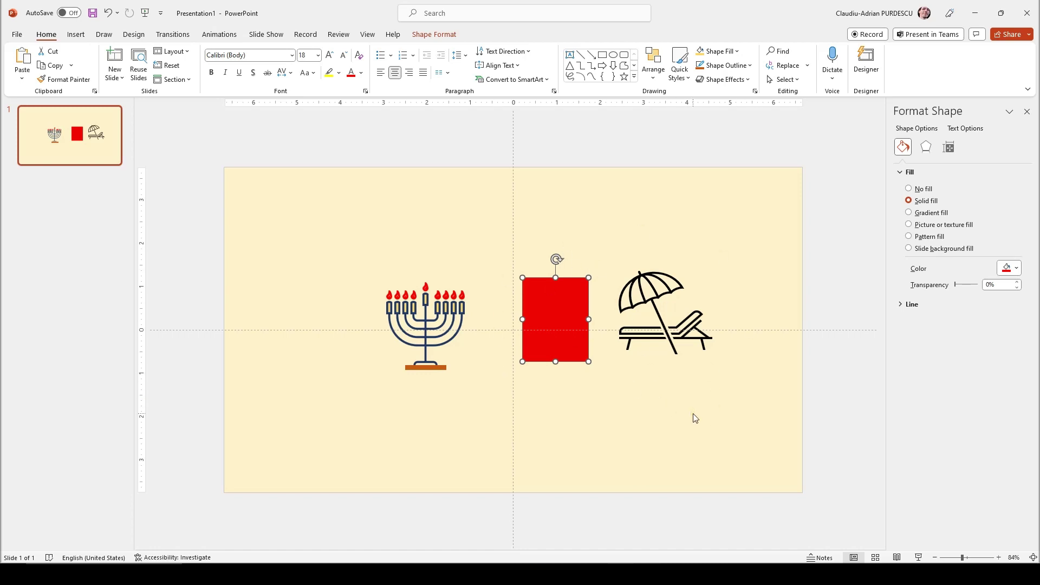
# Ungroup the beach chair icon into its separate shapes.
pyautogui.click(659, 280)
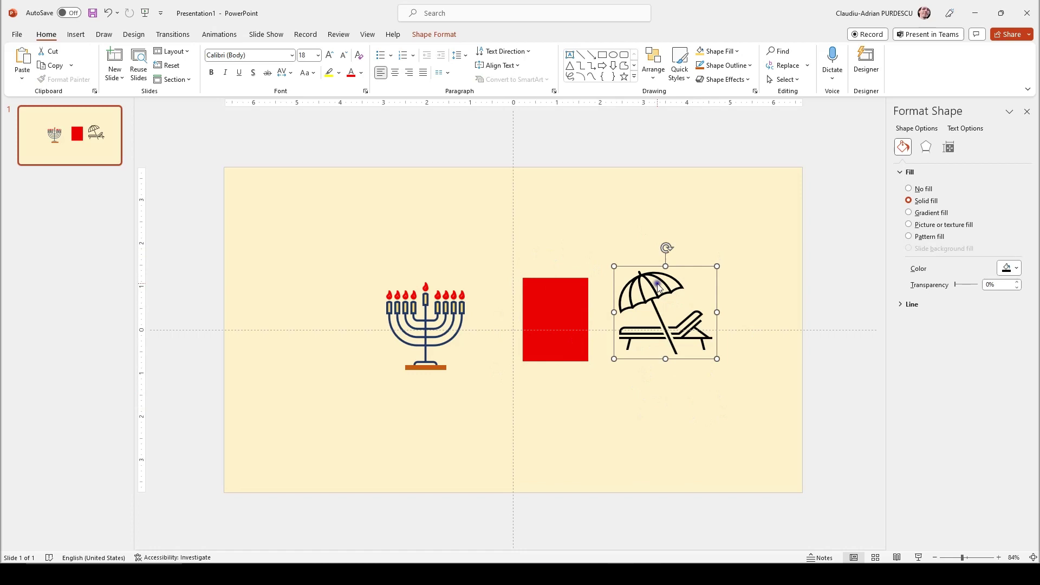
pyautogui.rightClick(658, 284)
pyautogui.click(640, 291)
pyautogui.click(641, 291)
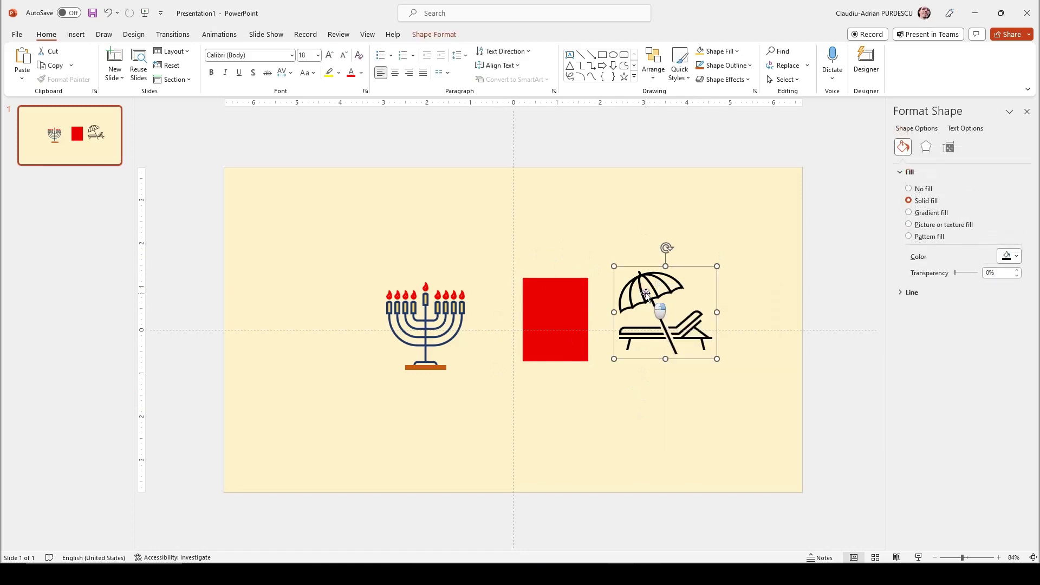
pyautogui.rightClick(642, 292)
pyautogui.moveTo(742, 388)
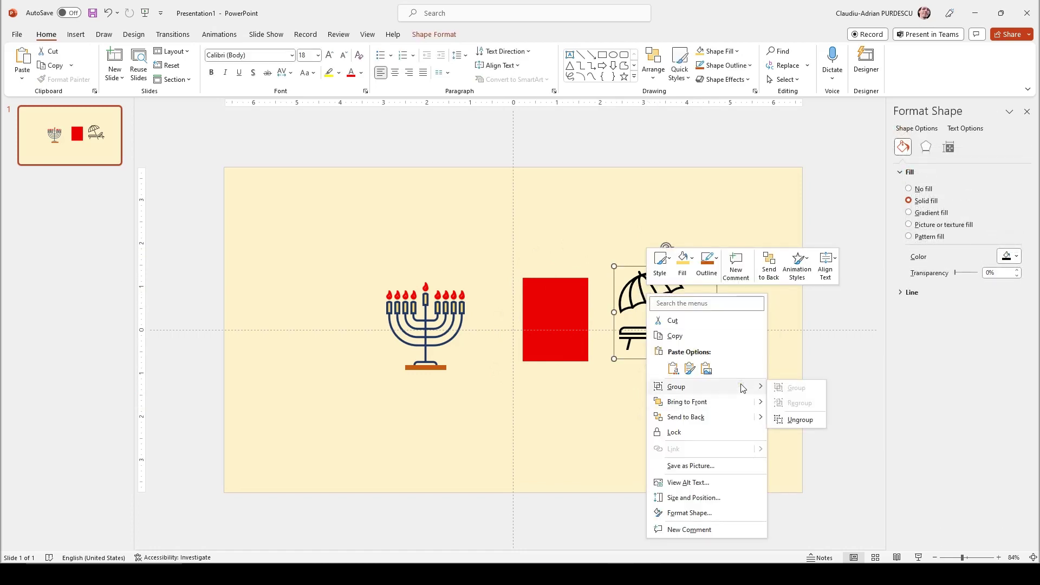
pyautogui.click(801, 421)
# Fragment the beach chair shapes with the red rectangle via Merge Shapes.
pyautogui.click(569, 347)
pyautogui.moveTo(735, 390); pyautogui.dragTo(608, 244)
pyautogui.click(433, 34)
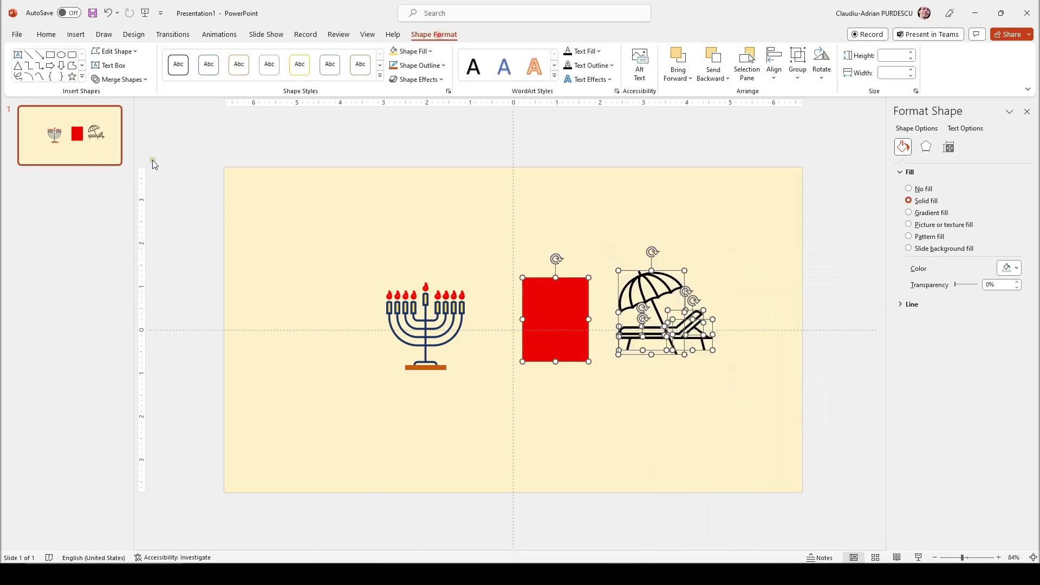
pyautogui.click(140, 81)
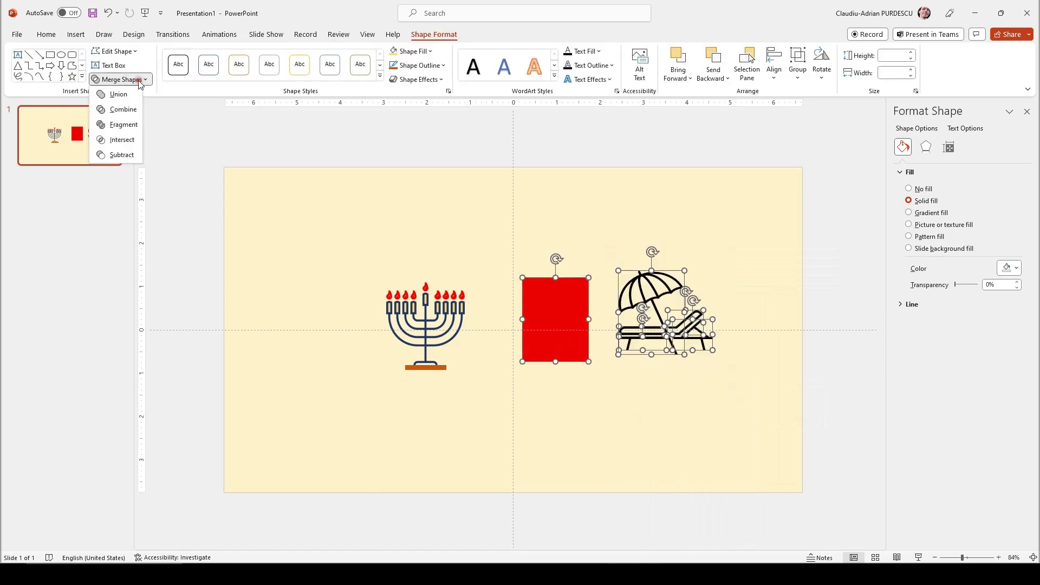
pyautogui.click(129, 128)
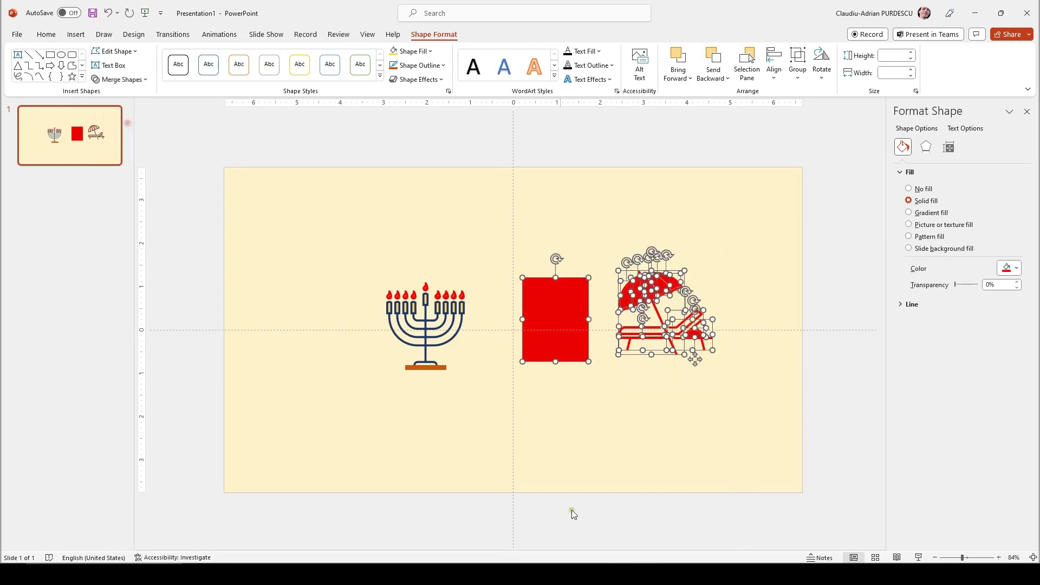
# Fill one umbrella piece black.
pyautogui.click(616, 472)
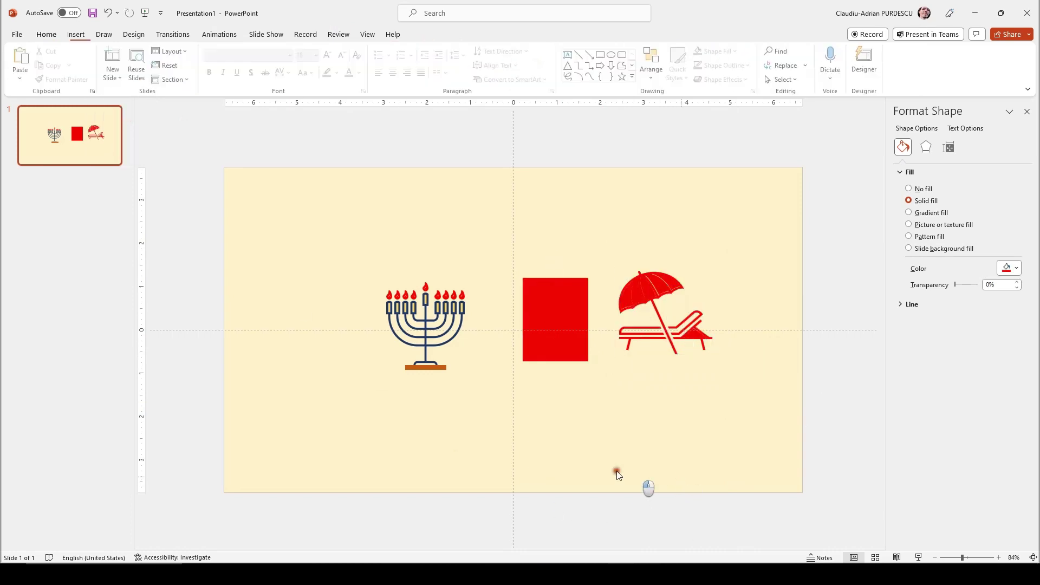
pyautogui.click(652, 313)
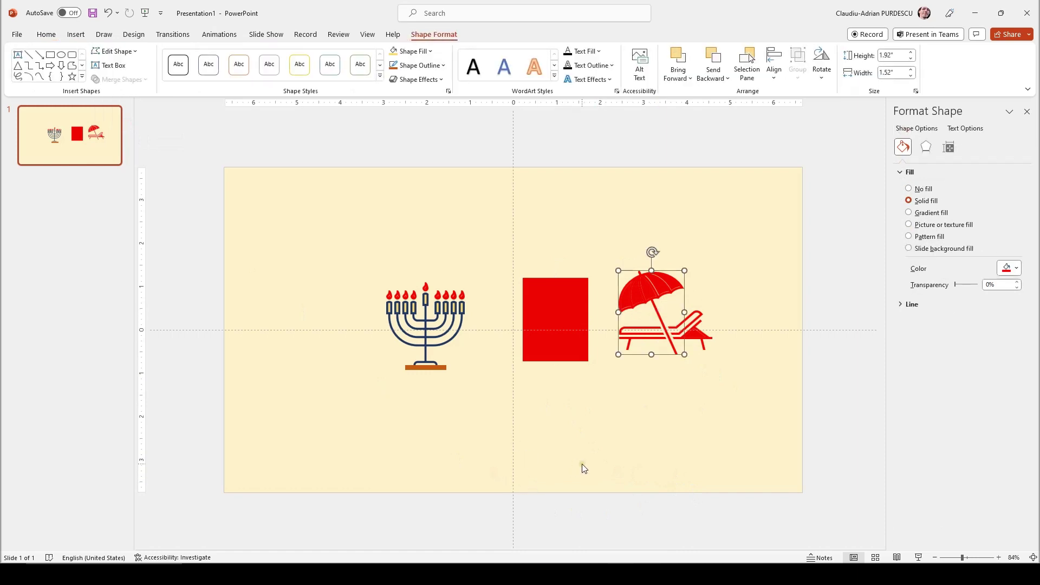
pyautogui.click(432, 52)
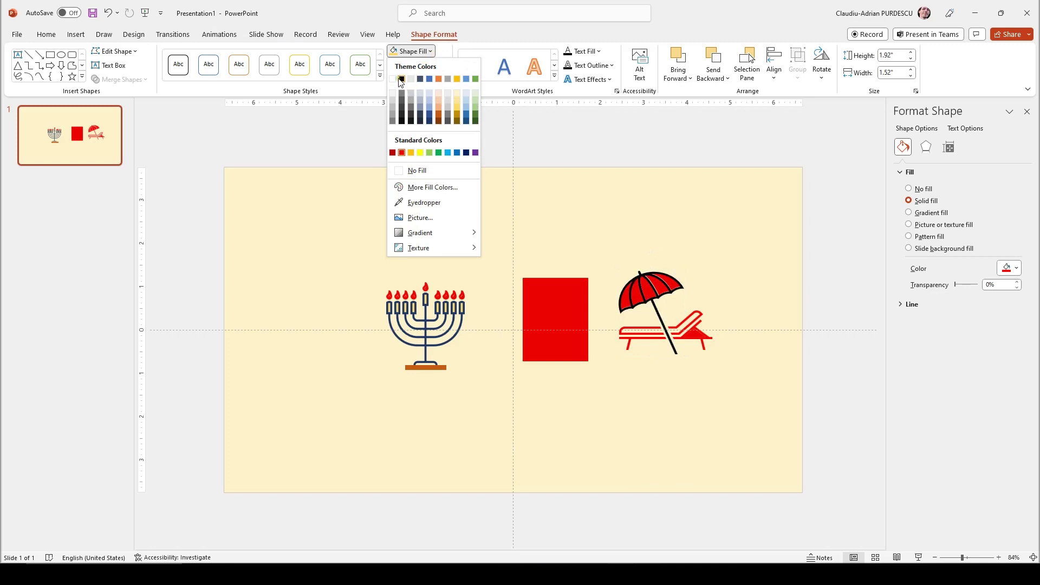
pyautogui.click(401, 79)
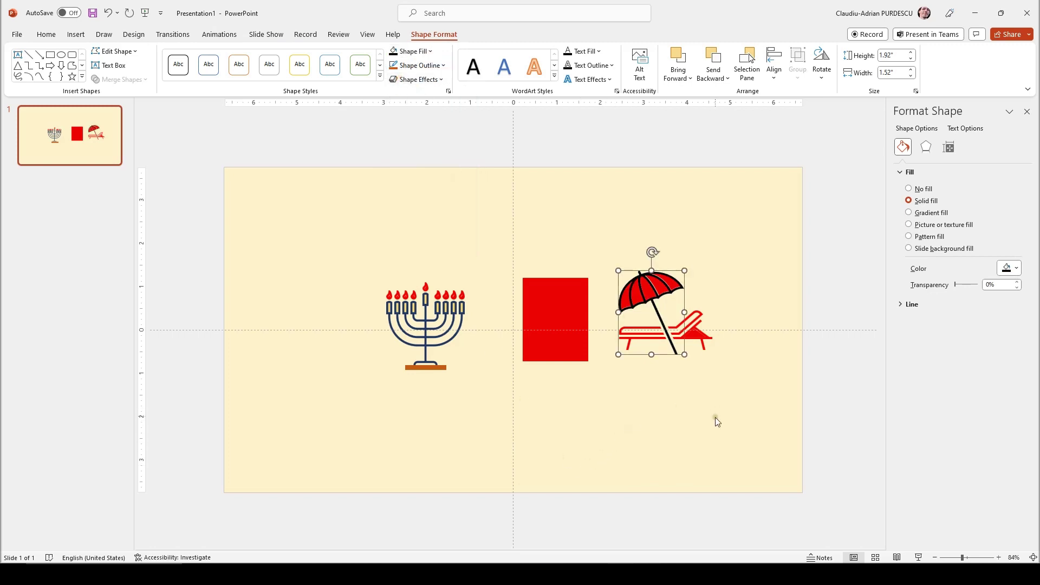
pyautogui.click(686, 421)
# Fill the lounger bar and its other parts dark blue.
pyautogui.click(642, 332)
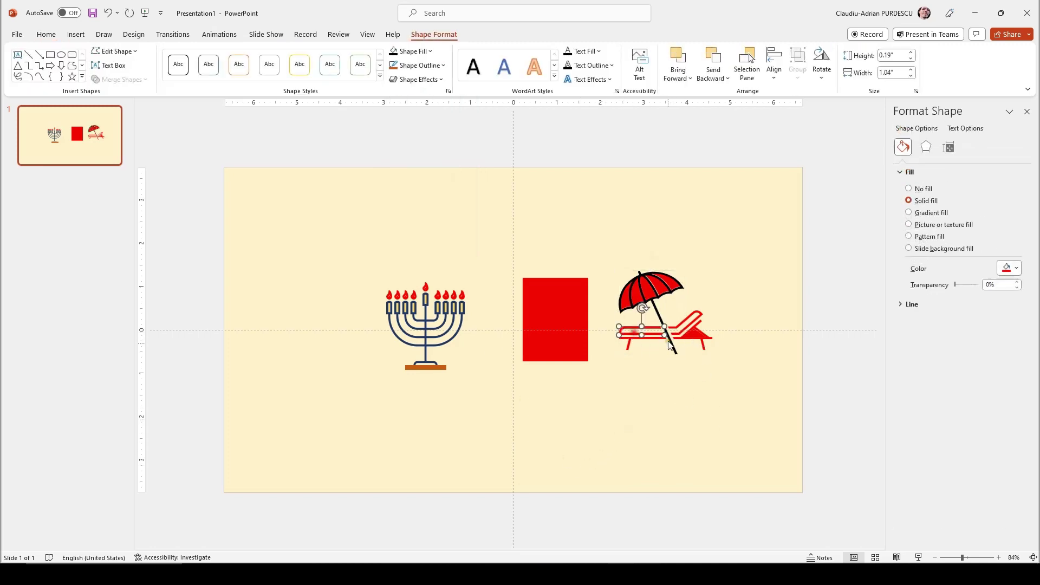
pyautogui.moveTo(726, 378); pyautogui.dragTo(576, 307)
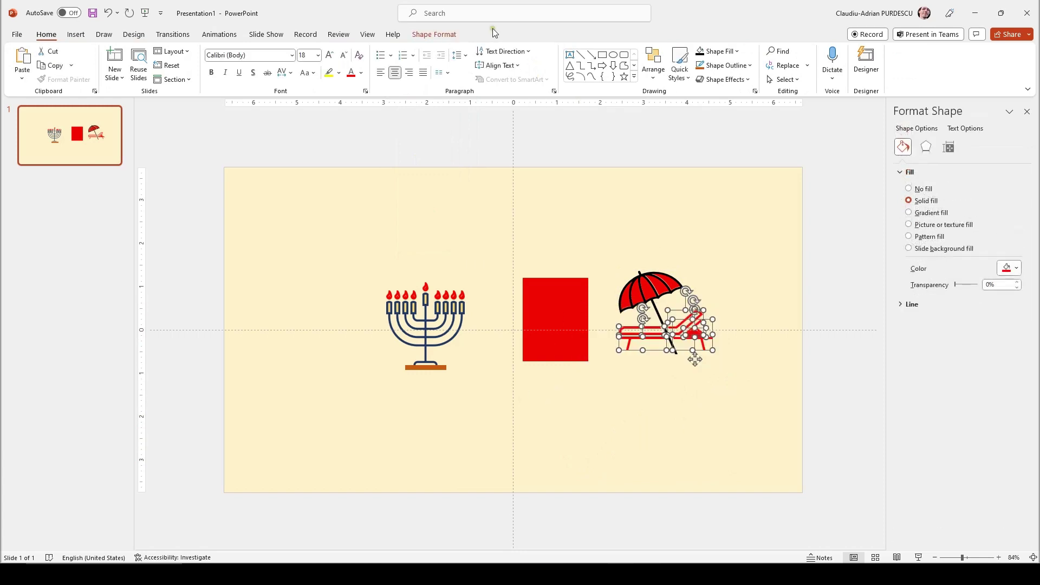
pyautogui.click(435, 35)
pyautogui.click(430, 51)
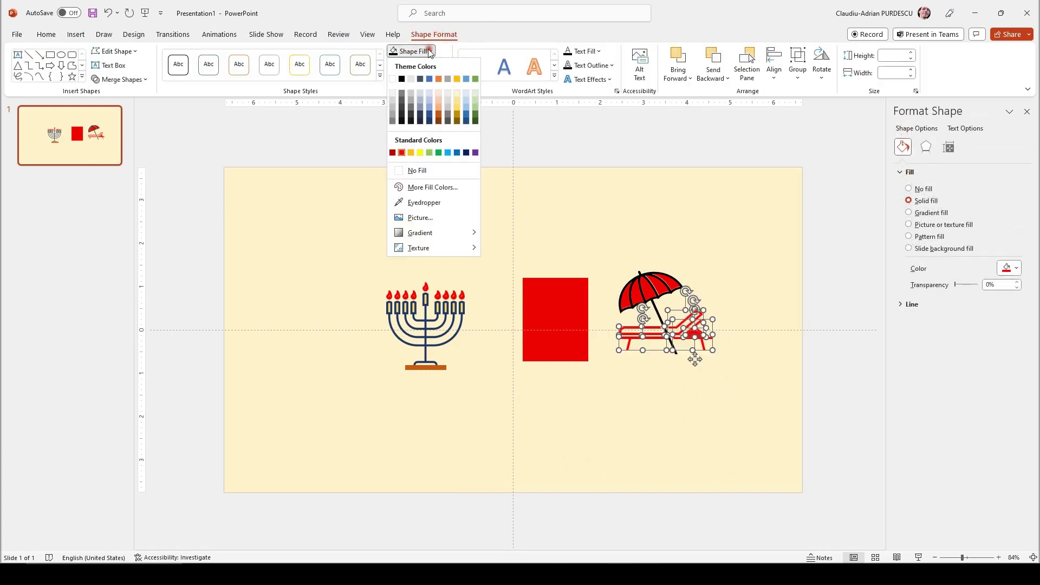
pyautogui.click(466, 154)
pyautogui.click(722, 441)
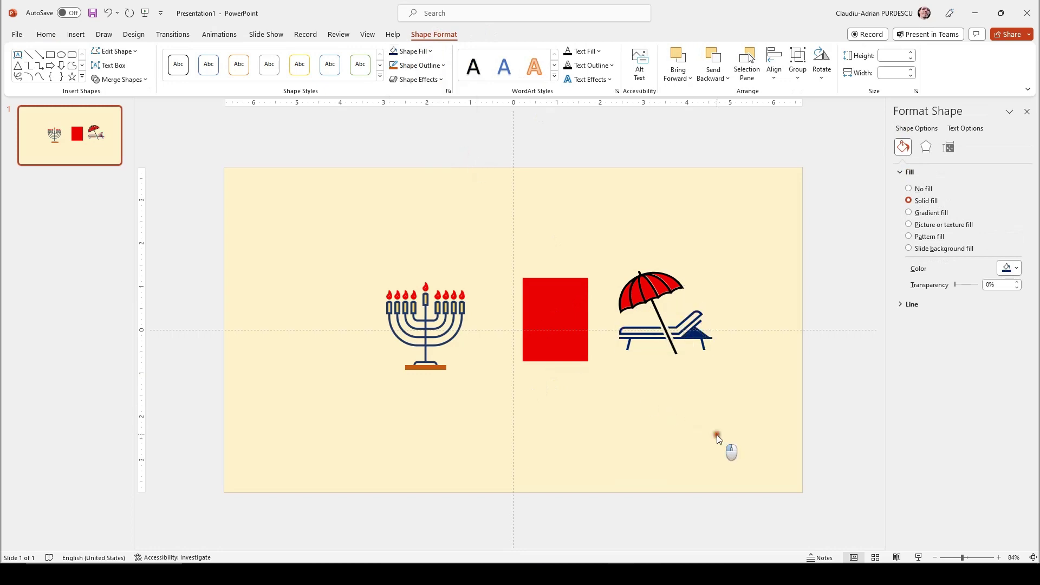
# Select the lounger's triangular piece and bring up its Shape Fill colours.
pyautogui.click(694, 336)
pyautogui.click(435, 34)
pyautogui.click(410, 51)
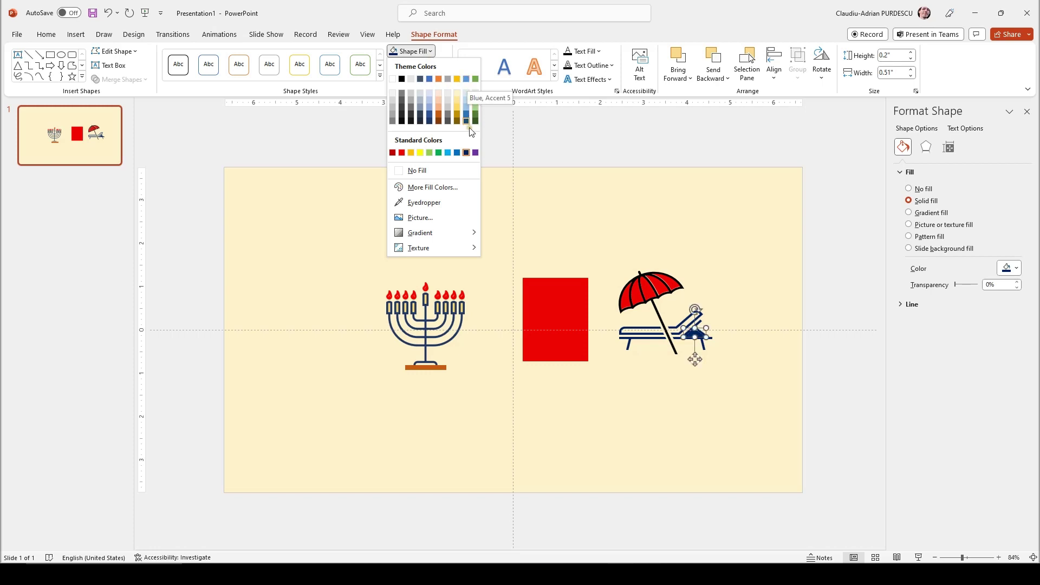
# Fill the lounger's triangular piece and one umbrella canopy segment green.
pyautogui.click(439, 152)
pyautogui.click(655, 417)
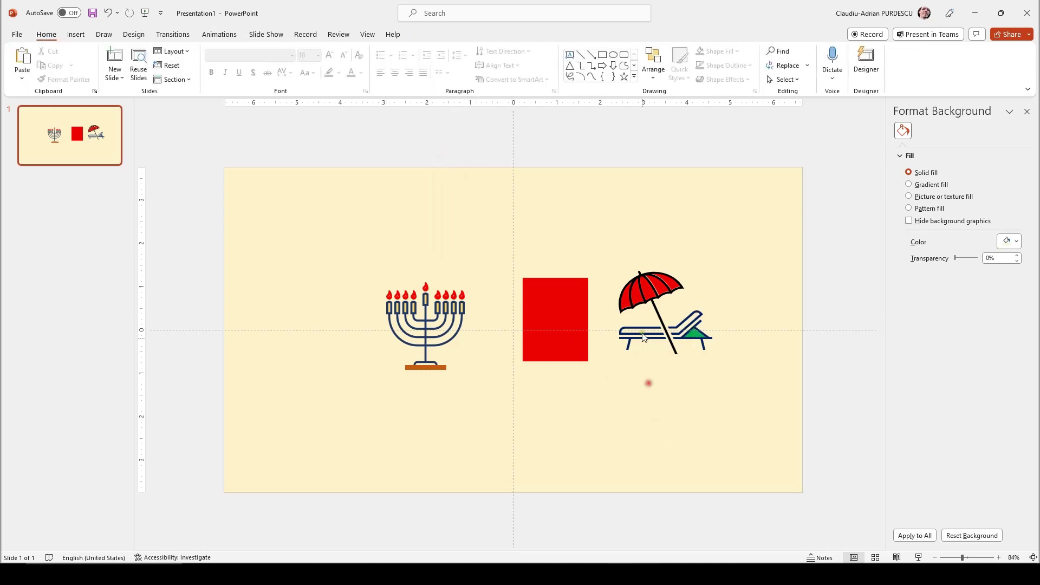
pyautogui.click(636, 298)
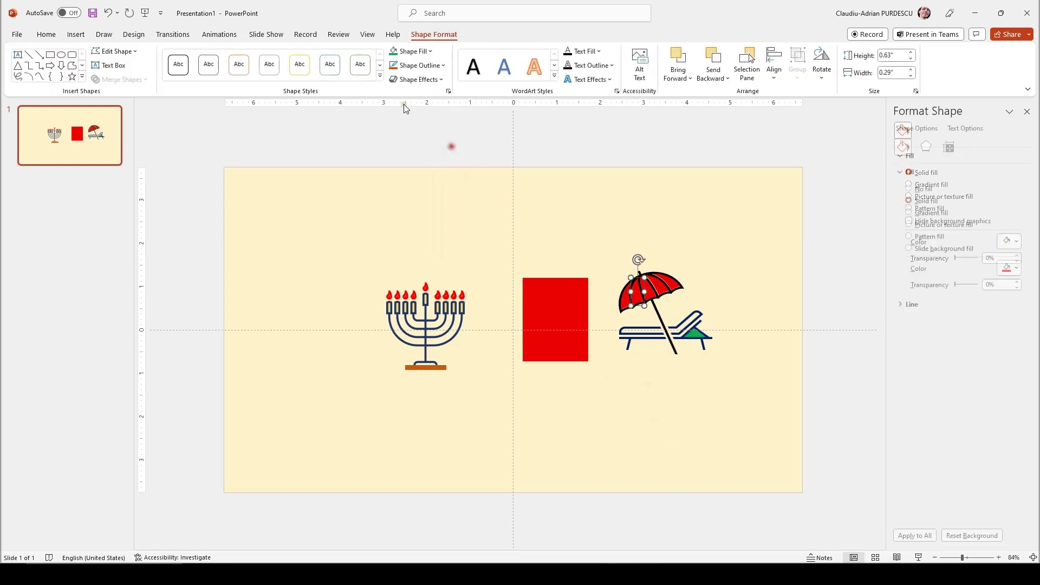
pyautogui.click(432, 52)
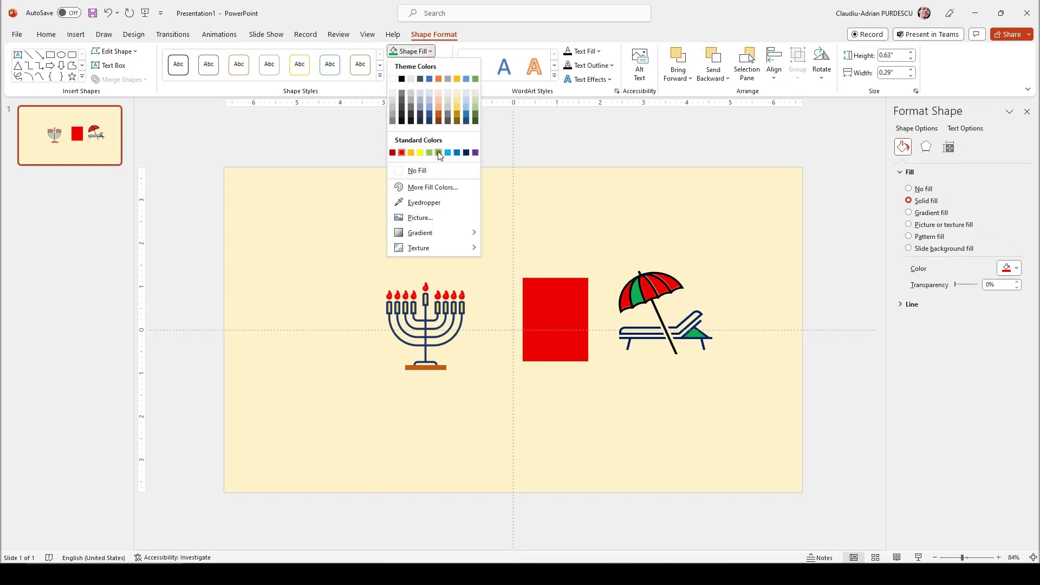
pyautogui.click(438, 152)
# Fill another canopy segment light blue and the adjacent red segment green.
pyautogui.click(724, 293)
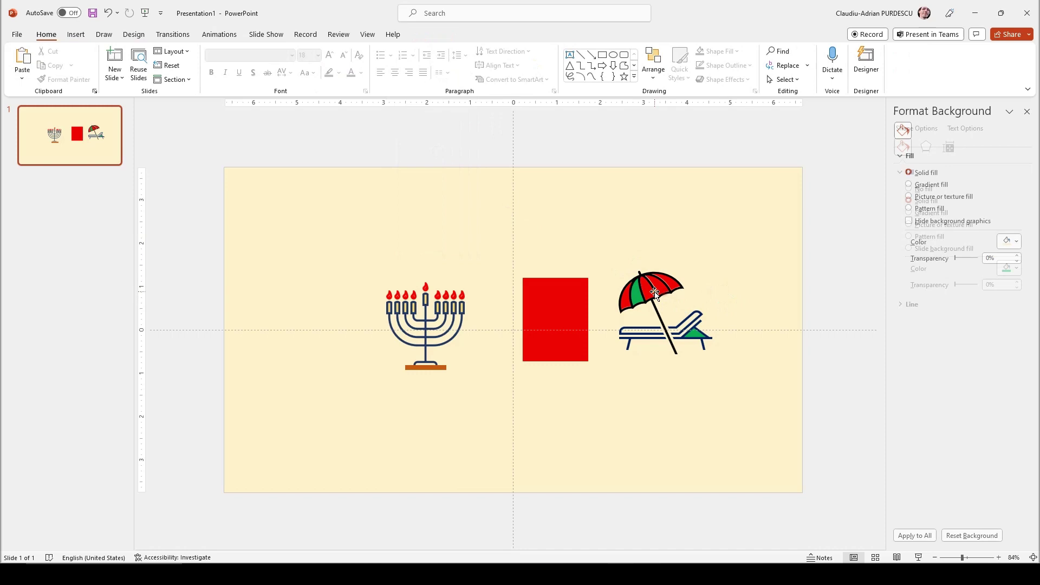
pyautogui.click(659, 300)
pyautogui.click(428, 51)
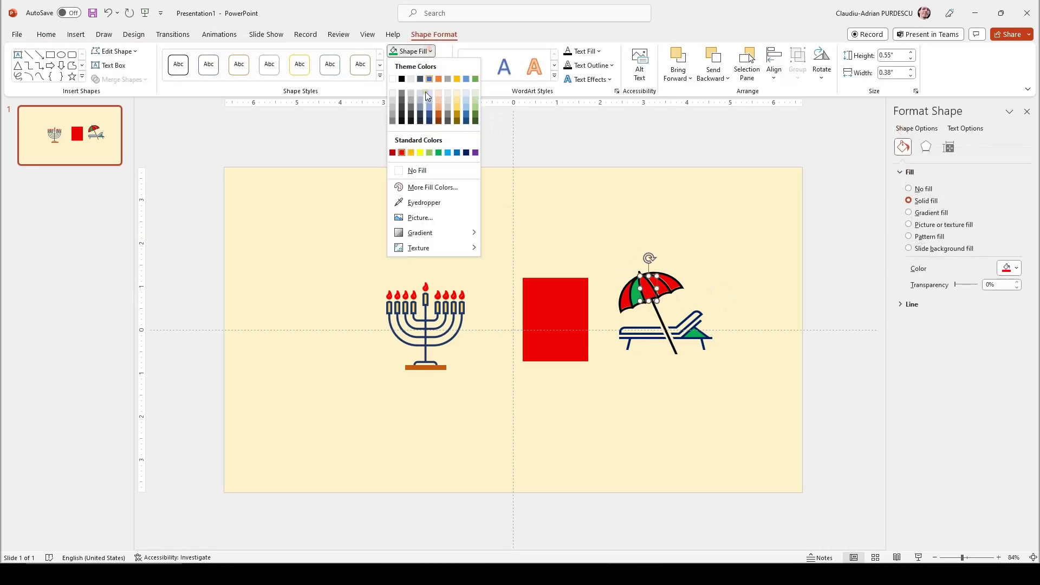
pyautogui.click(448, 153)
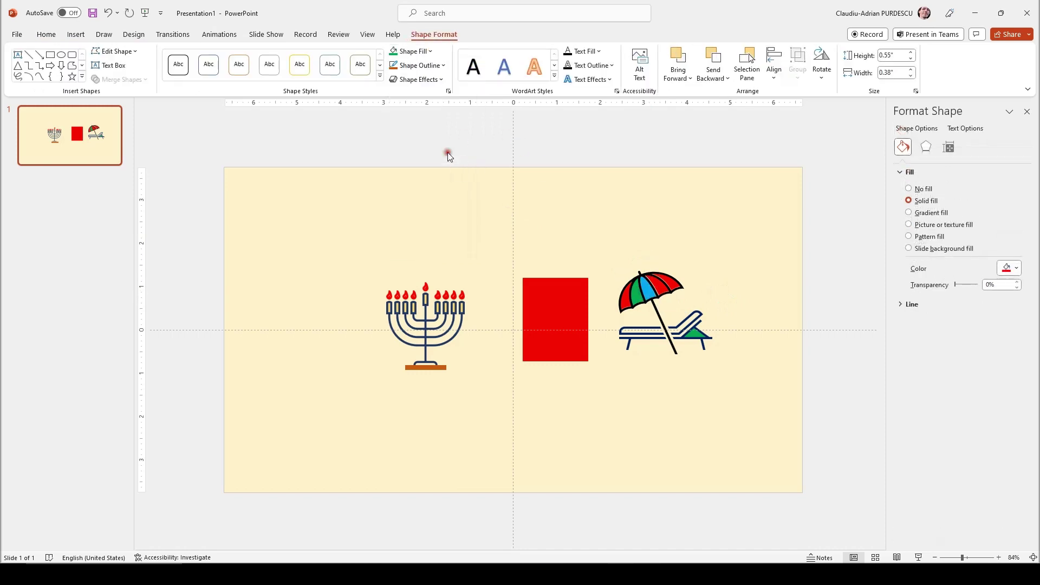
pyautogui.click(668, 292)
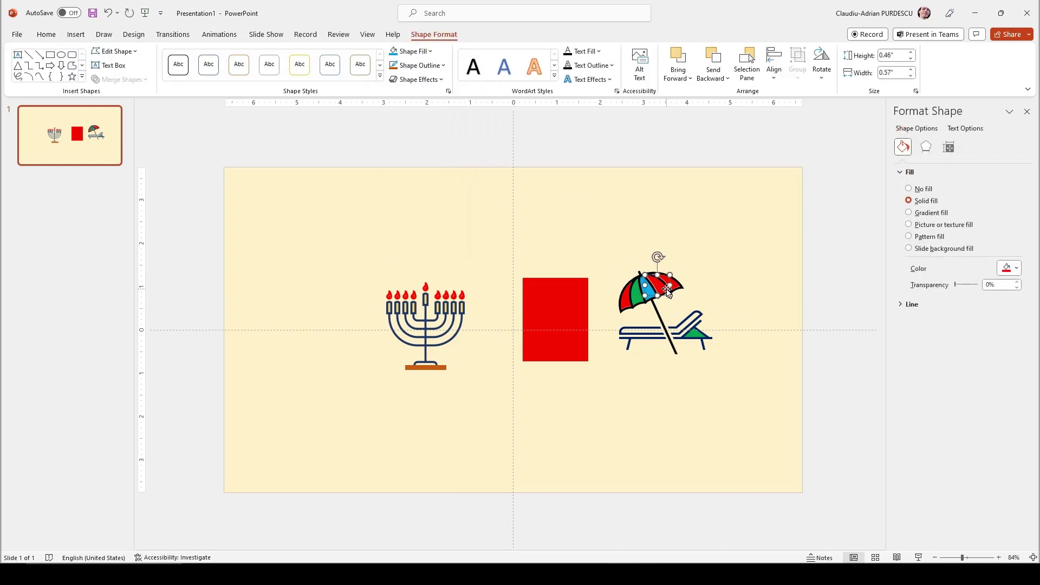
pyautogui.click(430, 51)
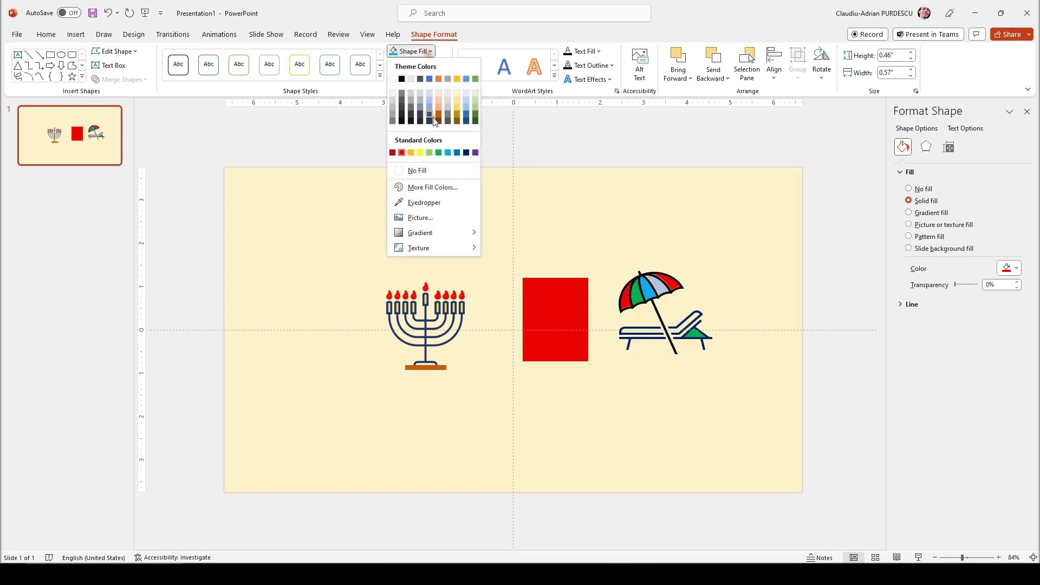
pyautogui.click(440, 153)
# Group the umbrella canopy parts with its pole and move the group to the lower left.
pyautogui.click(699, 428)
pyautogui.moveTo(745, 235); pyautogui.dragTo(603, 386)
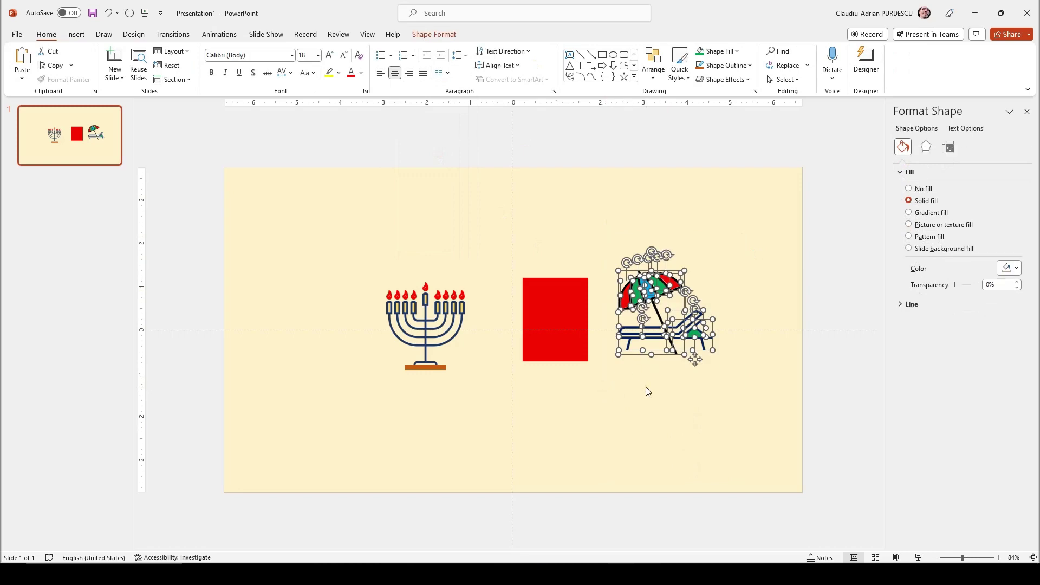
pyautogui.click(655, 417)
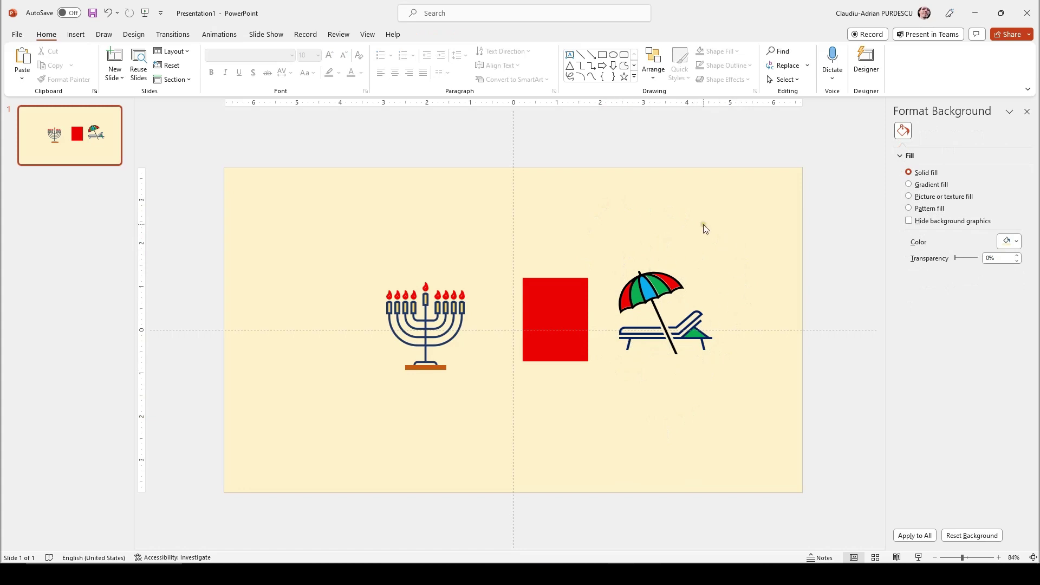
pyautogui.moveTo(710, 226); pyautogui.dragTo(606, 319)
pyautogui.keyDown('shift'); pyautogui.click(676, 355); pyautogui.keyUp('shift')
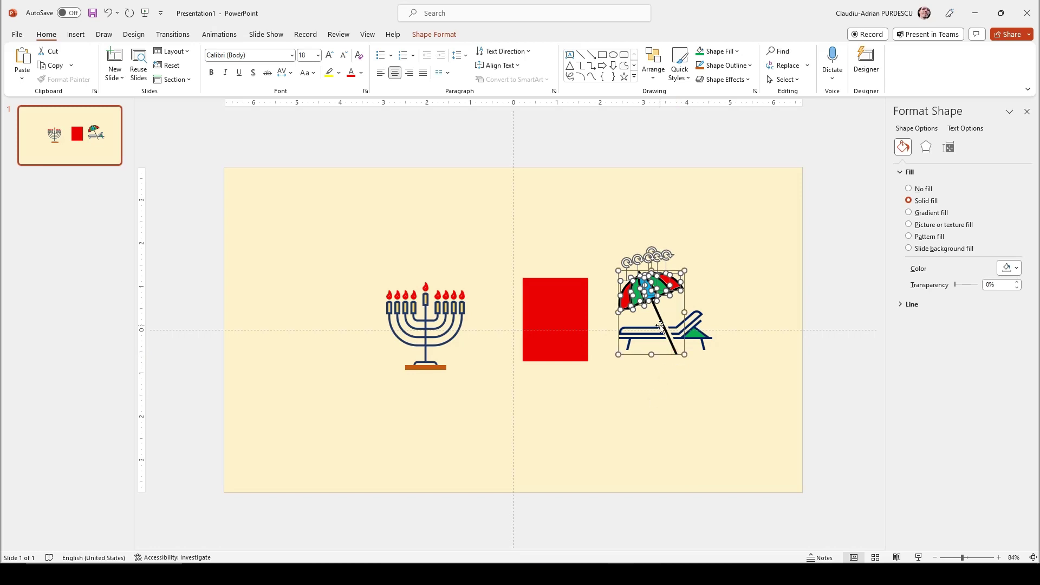
pyautogui.hotkey('ctrl', 'g')
pyautogui.moveTo(661, 328); pyautogui.dragTo(313, 383)
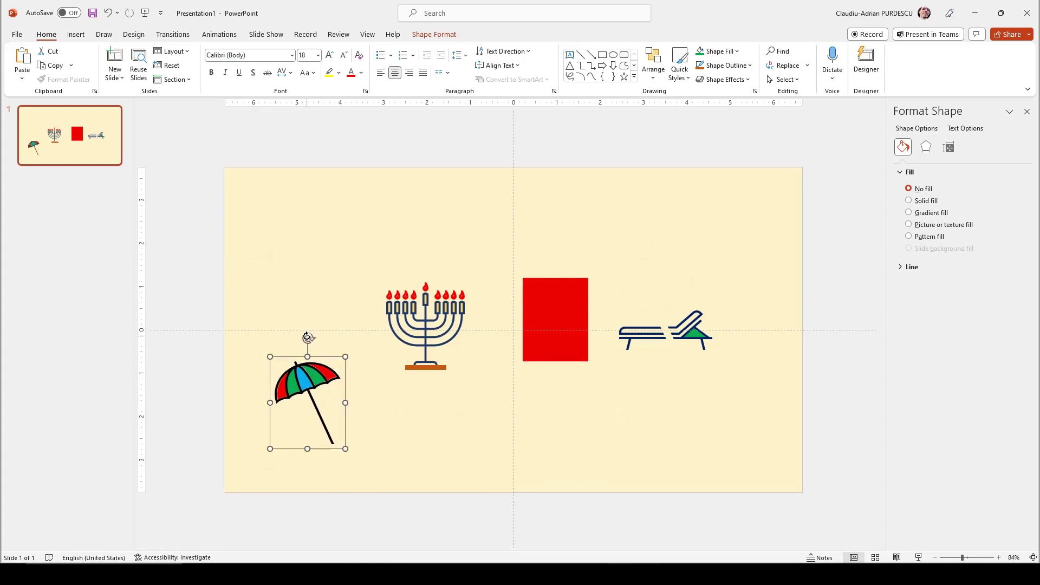
# Rotate the umbrella group so it stands nearly upright.
pyautogui.moveTo(308, 337); pyautogui.dragTo(330, 344)
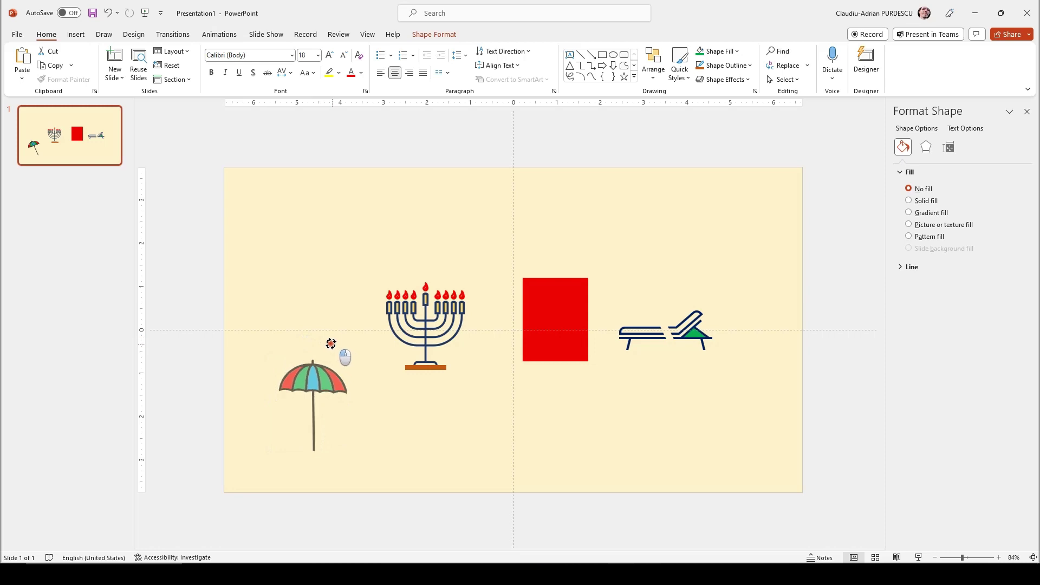
pyautogui.click(418, 461)
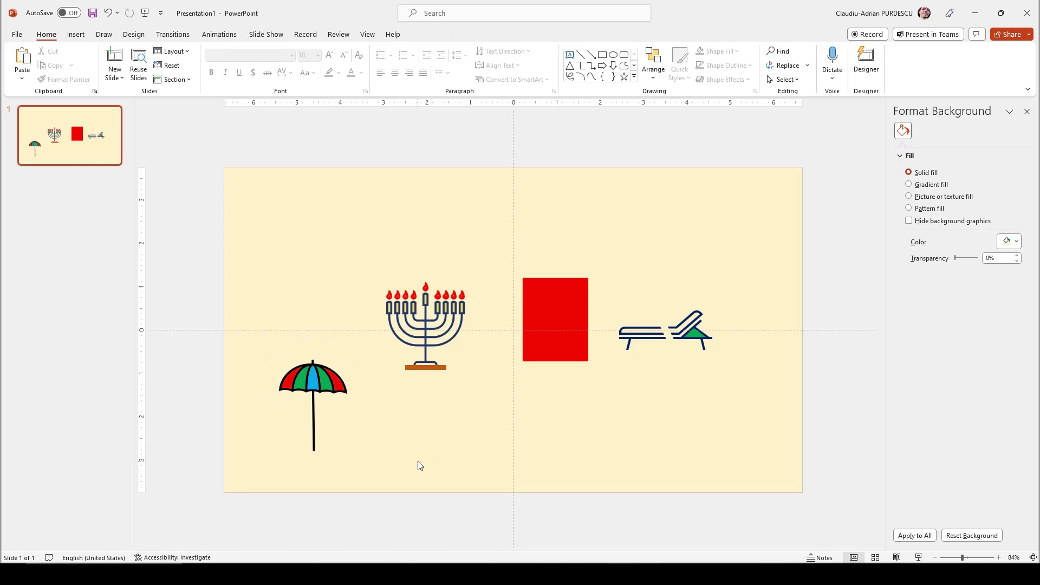
pyautogui.click(300, 380)
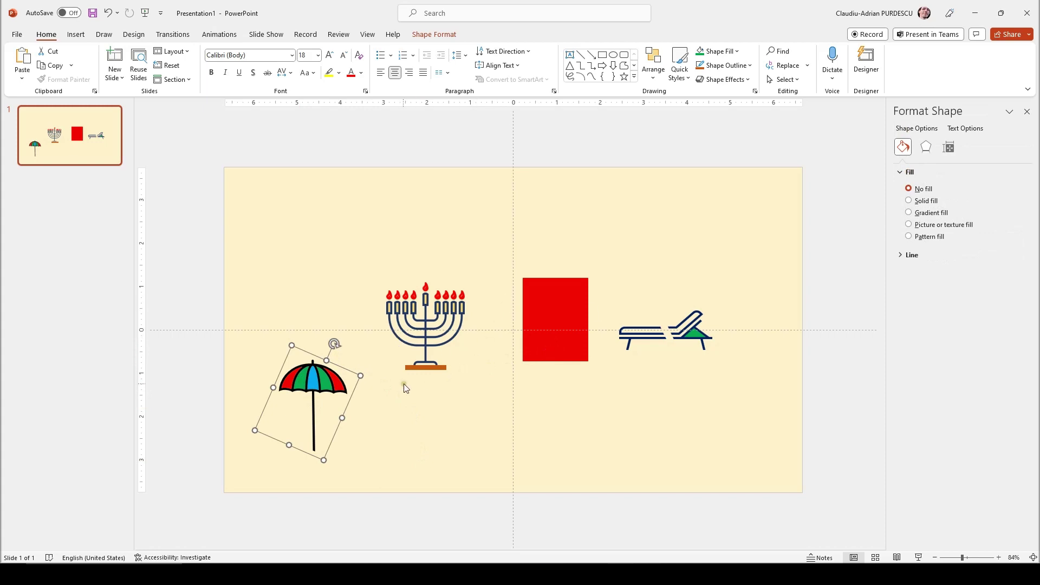
# Try enlarging the umbrella, undo it, and move the umbrella further left.
pyautogui.moveTo(358, 374)
pyautogui.mouseDown()
pyautogui.moveTo(652, 242)
pyautogui.moveTo(302, 372)
pyautogui.moveTo(772, 219)
pyautogui.moveTo(158, 242)
pyautogui.moveTo(365, 508)
pyautogui.moveTo(477, 249)
pyautogui.moveTo(265, 382)
pyautogui.moveTo(548, 395)
pyautogui.moveTo(558, 293)
pyautogui.moveTo(370, 370)
pyautogui.mouseUp()
pyautogui.hotkey('ctrl', 'z')
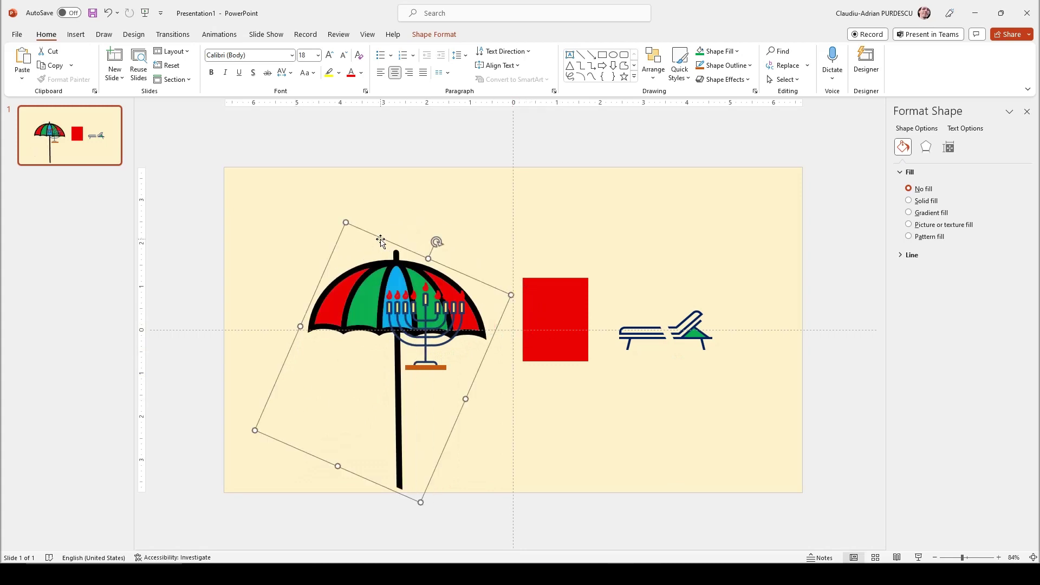
pyautogui.moveTo(379, 238); pyautogui.dragTo(306, 164)
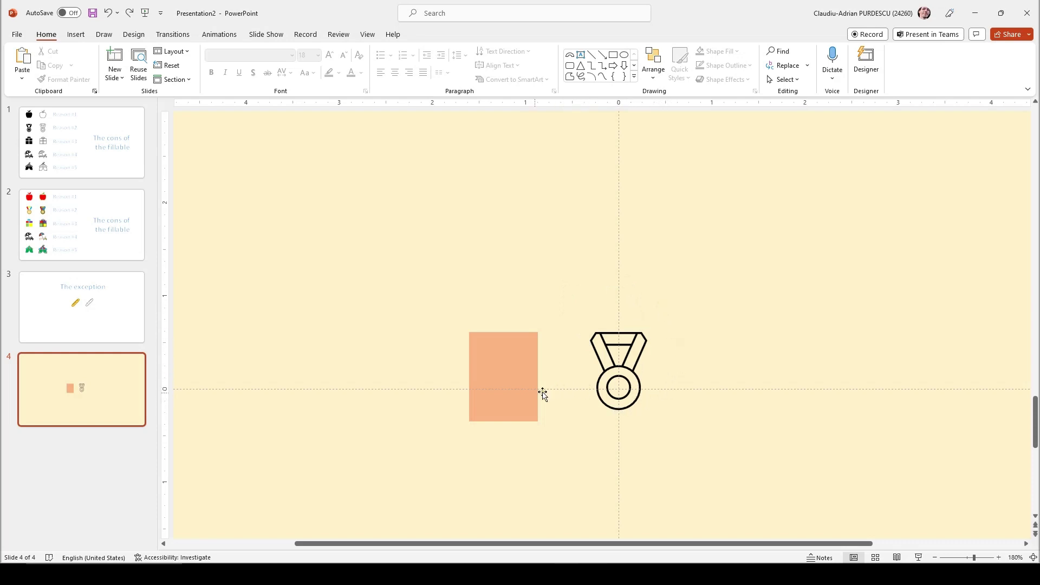
# Fragment the medal icon with the orange rectangle using Merge Shapes.
pyautogui.click(504, 370)
pyautogui.moveTo(552, 280); pyautogui.dragTo(739, 483)
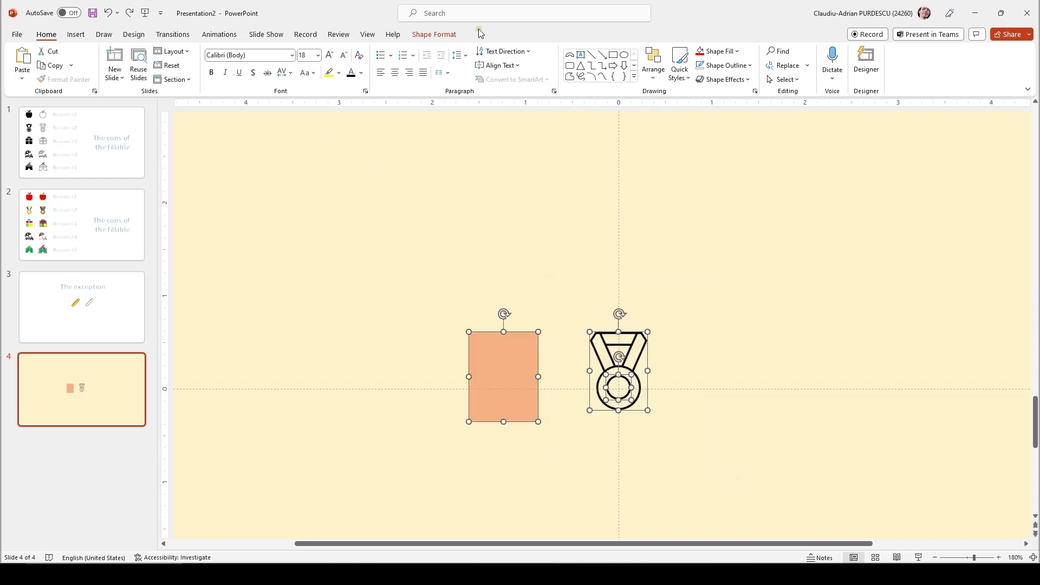
pyautogui.click(434, 35)
pyautogui.click(111, 81)
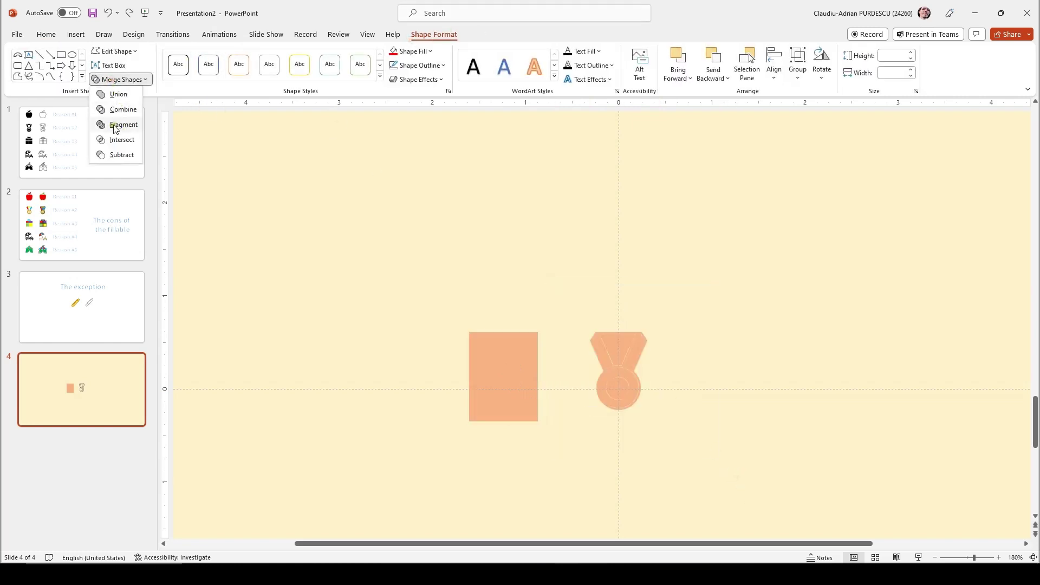
pyautogui.click(118, 124)
pyautogui.click(464, 158)
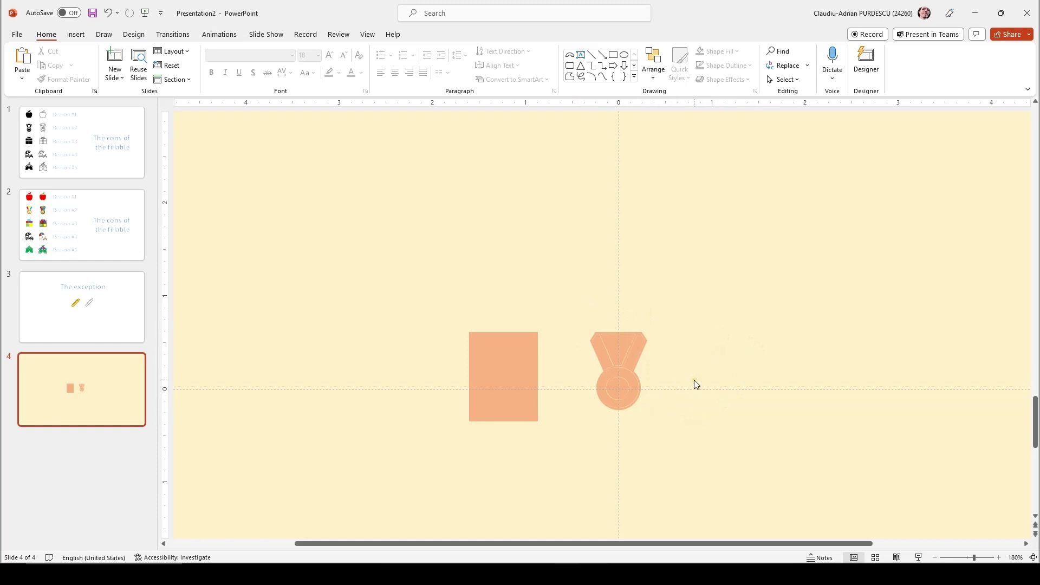
# Delete the medal ribbon's inner triangle fragment and give the top bar a red fill.
pyautogui.click(616, 355)
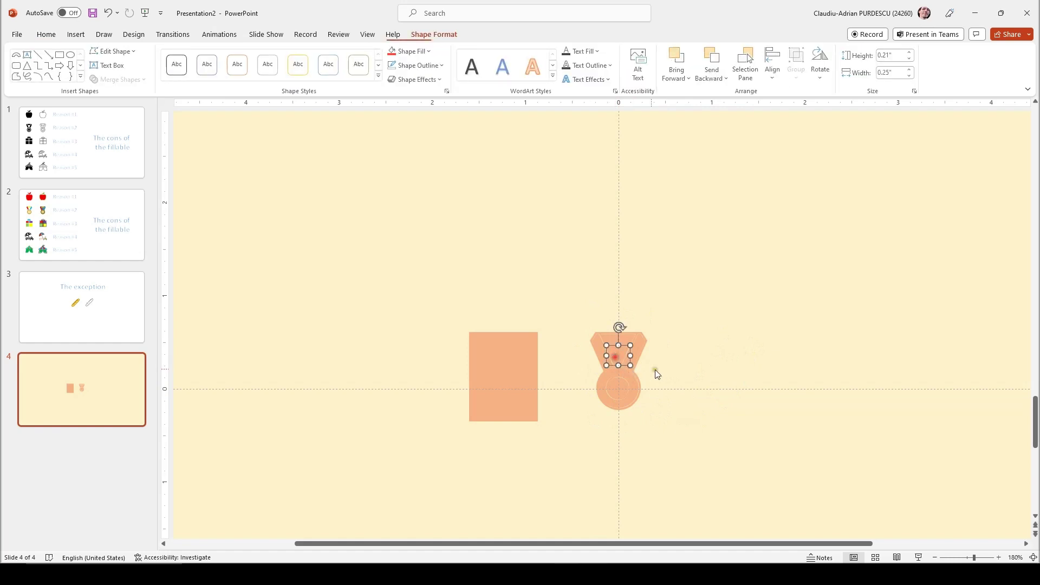
pyautogui.press('Delete')
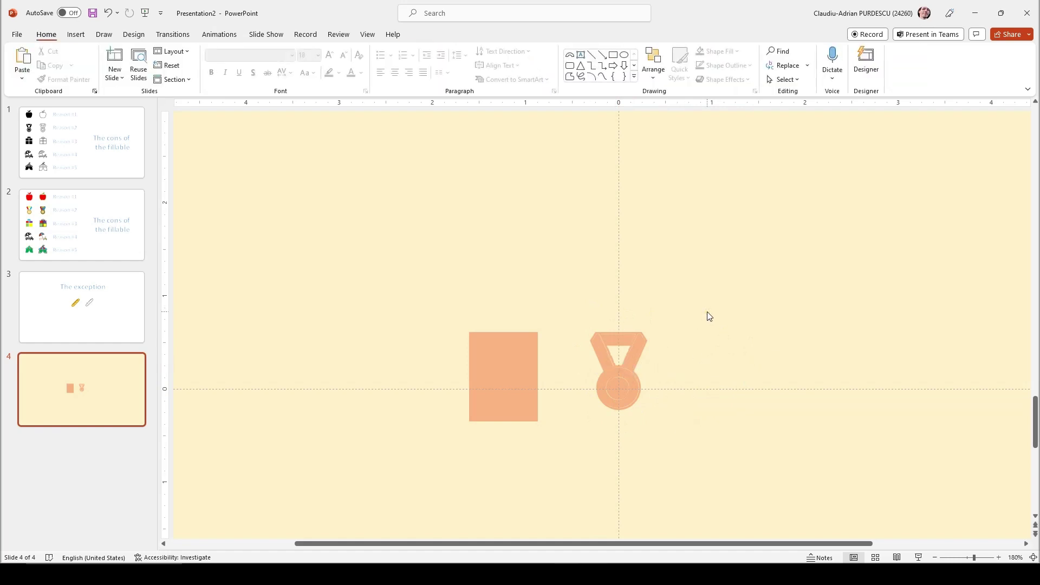
pyautogui.click(624, 339)
pyautogui.click(417, 51)
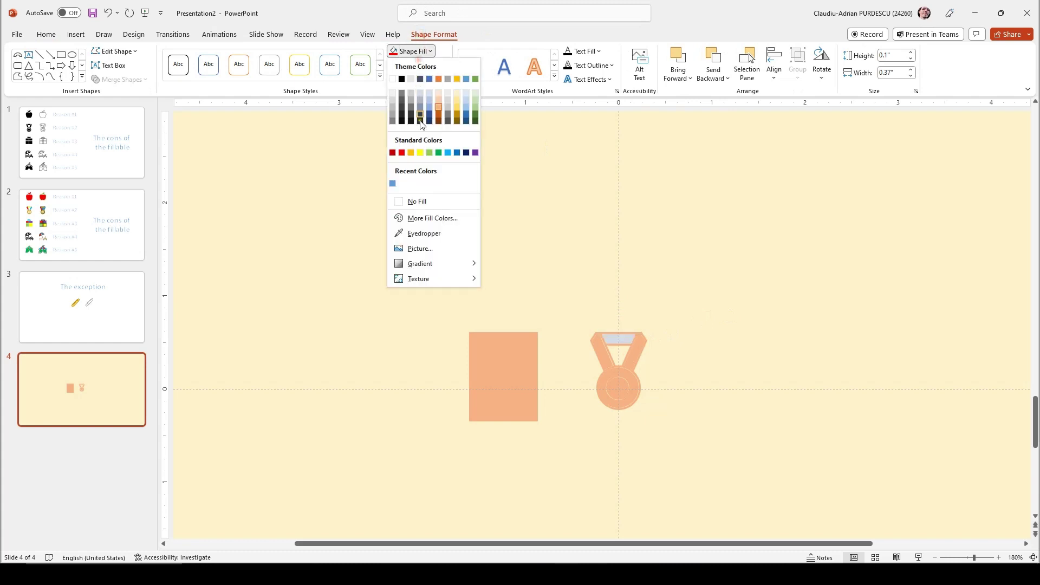
pyautogui.click(400, 154)
pyautogui.click(668, 280)
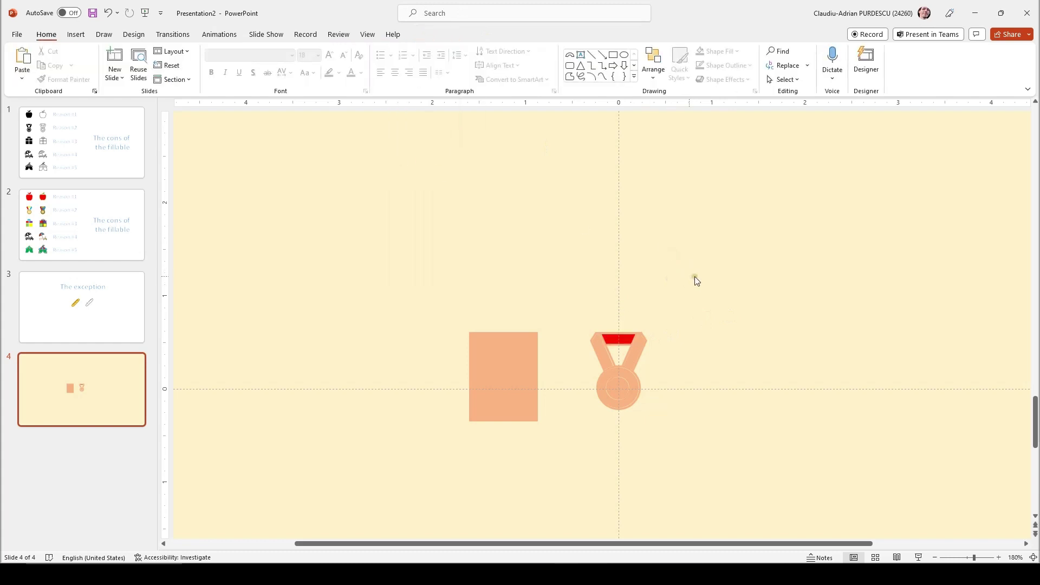